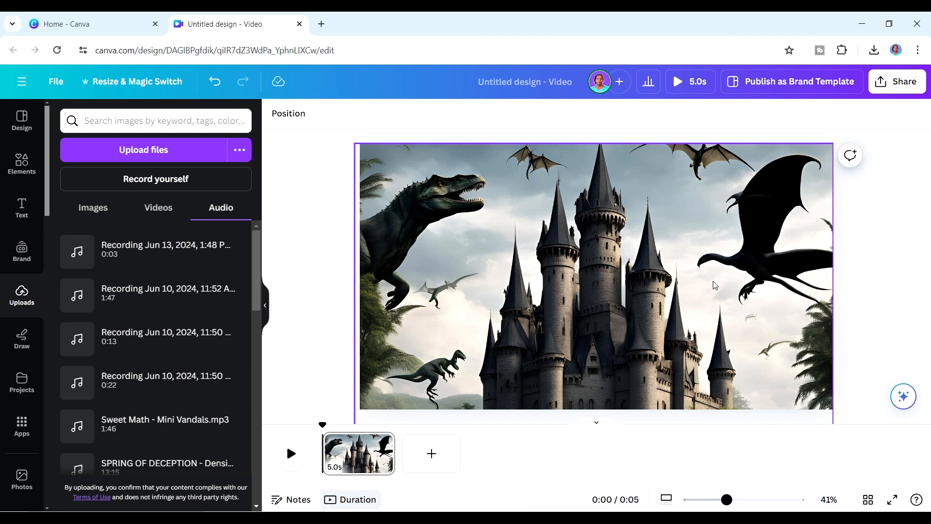
Select the castle image on the first page and find and open the Image Animate app for it.
{"action": "left_click", "coordinate": [713, 281]}
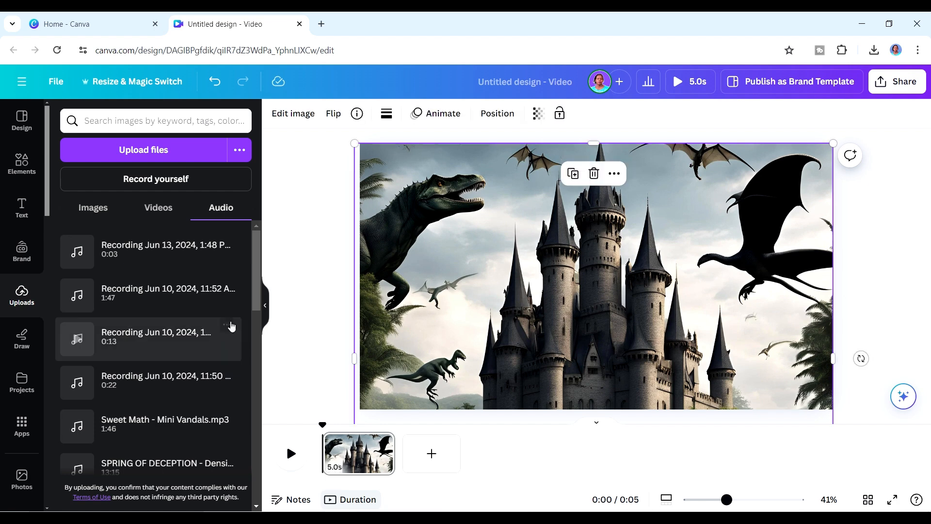
{"action": "left_click", "coordinate": [20, 425]}
{"action": "type", "text": "image animate"}
{"action": "left_click", "coordinate": [138, 175]}
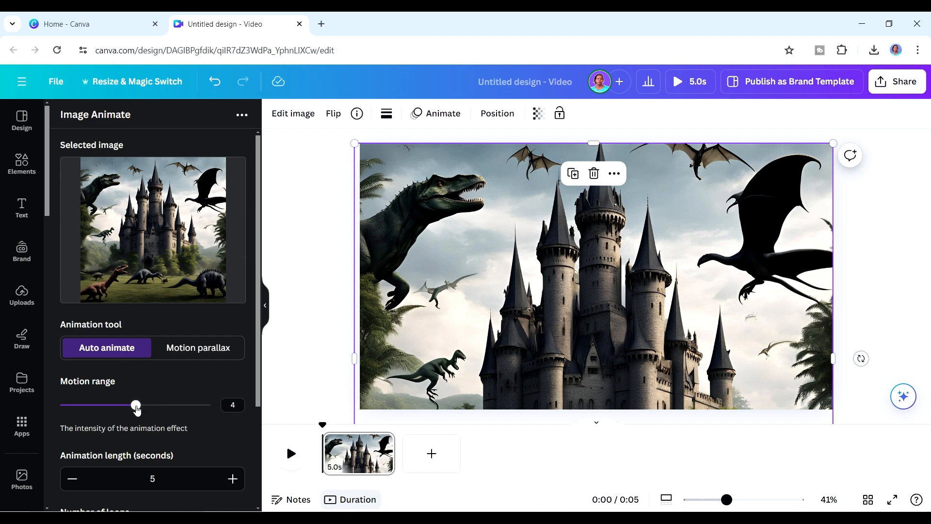
Set the Auto animate motion range to 3 and generate the castle animation.
{"action": "left_click_drag", "start_coordinate": [135, 406], "coordinate": [125, 410]}
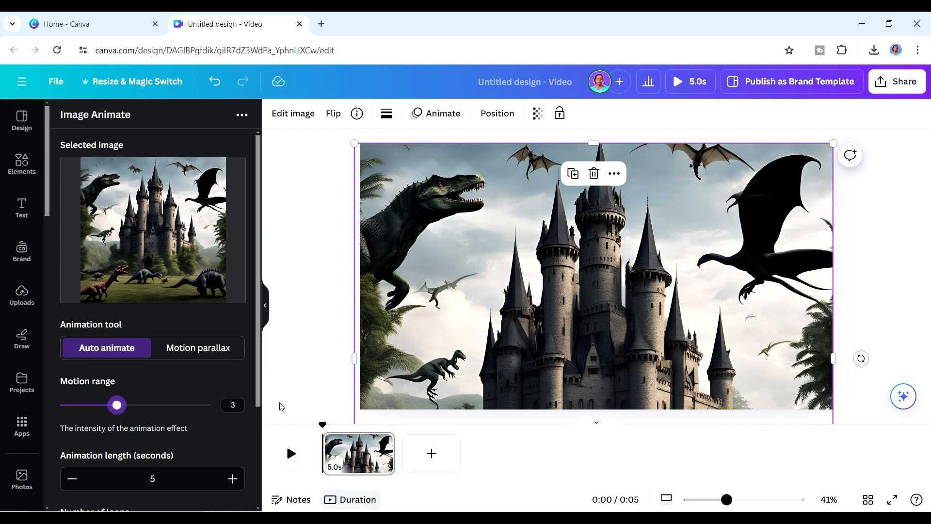
{"action": "left_click_drag", "start_coordinate": [258, 391], "coordinate": [258, 473]}
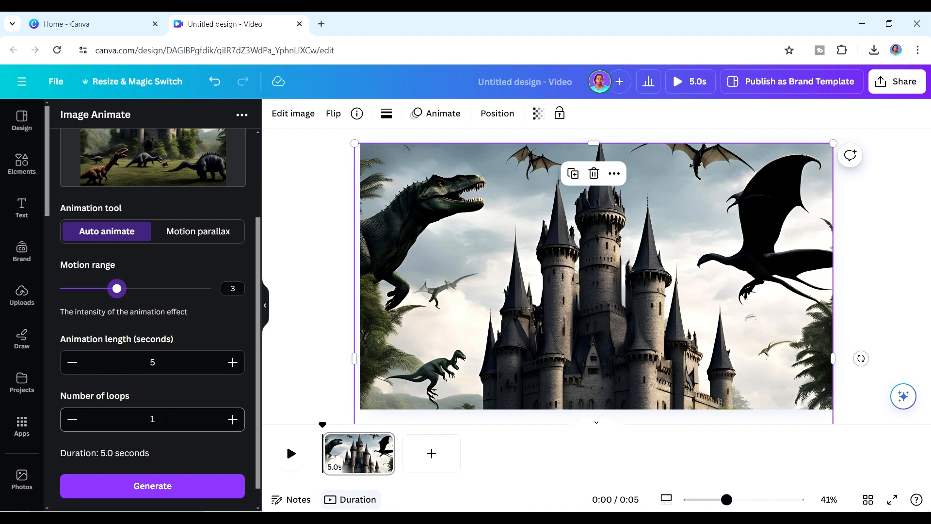
{"action": "left_click", "coordinate": [166, 486]}
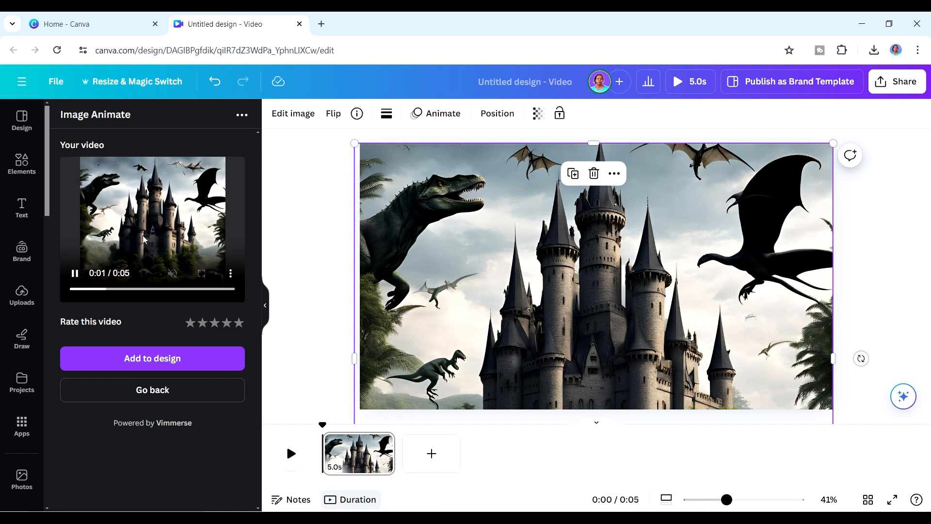
Add the generated castle video to a new page as its background and shift it down within the frame to show the tower tops.
{"action": "left_click", "coordinate": [427, 459]}
{"action": "left_click", "coordinate": [181, 359]}
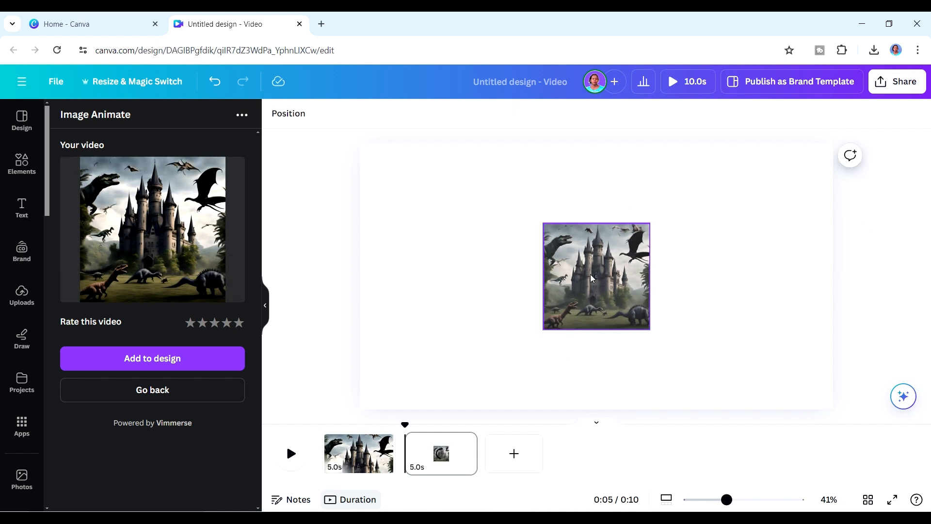
{"action": "right_click", "coordinate": [590, 302]}
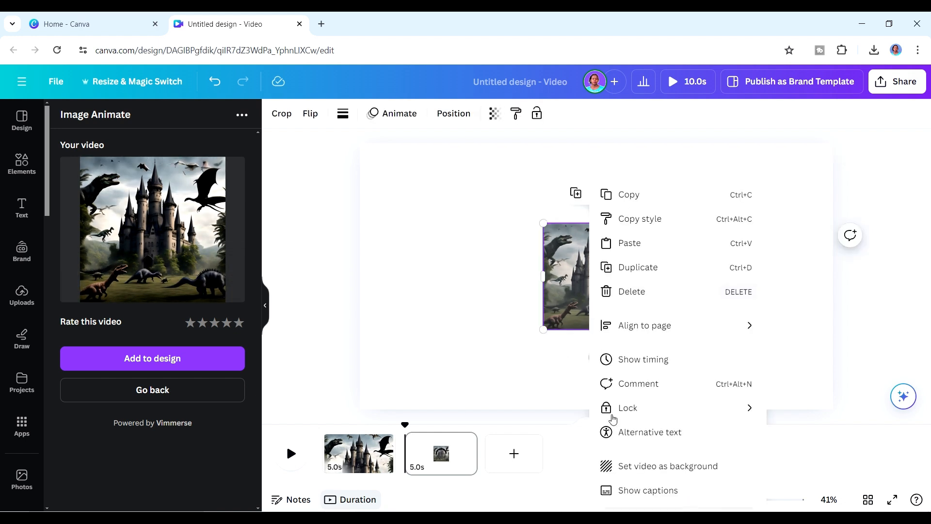
{"action": "left_click", "coordinate": [629, 465]}
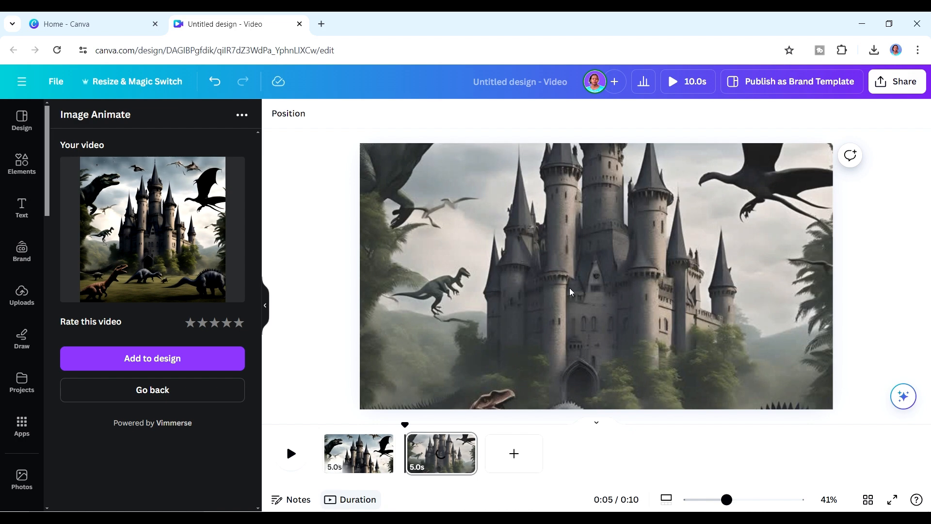
{"action": "double_click", "coordinate": [559, 275]}
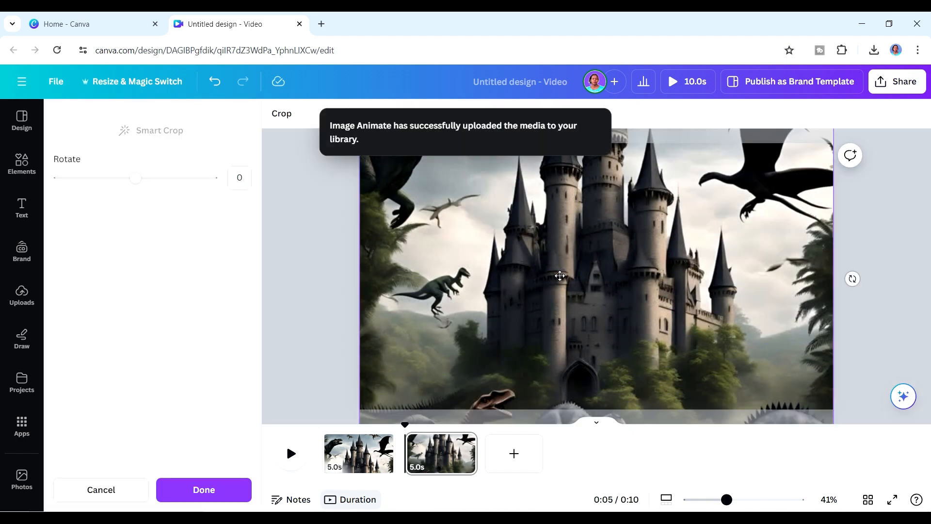
{"action": "left_click_drag", "start_coordinate": [565, 296], "coordinate": [565, 392]}
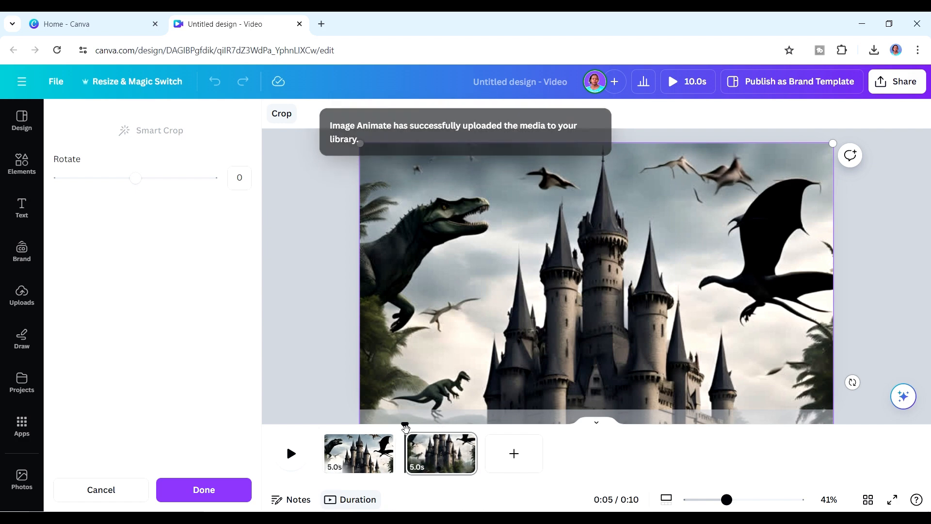
Play back the animated castle page and compare it with the still image on the first page.
{"action": "left_click", "coordinate": [291, 453]}
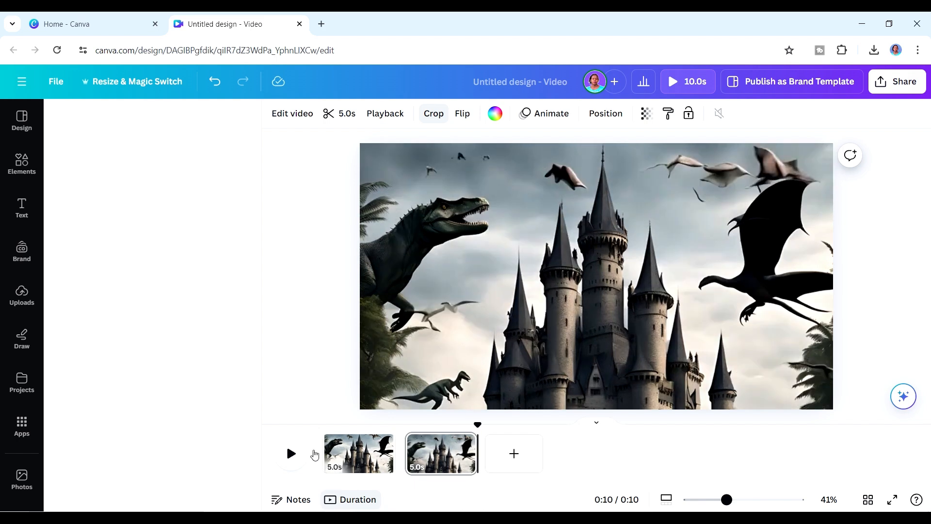
{"action": "left_click", "coordinate": [368, 454]}
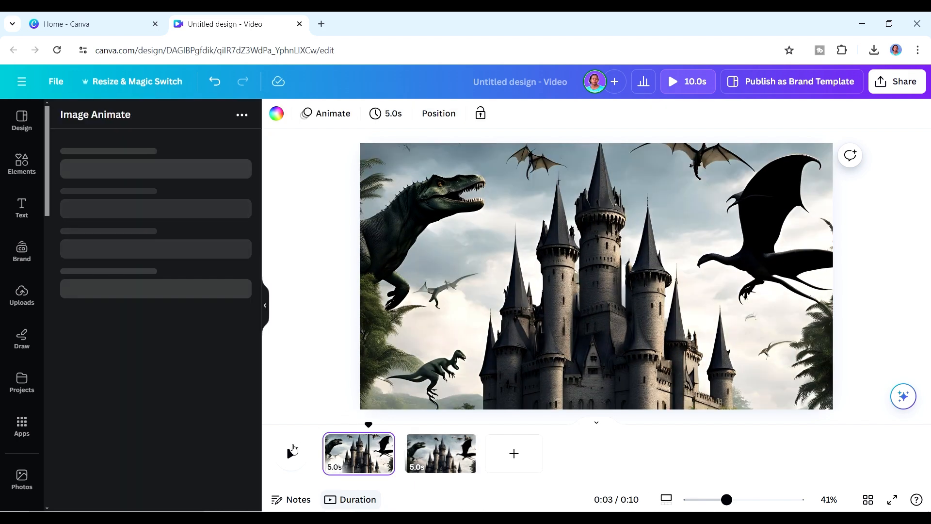
{"action": "left_click", "coordinate": [291, 453]}
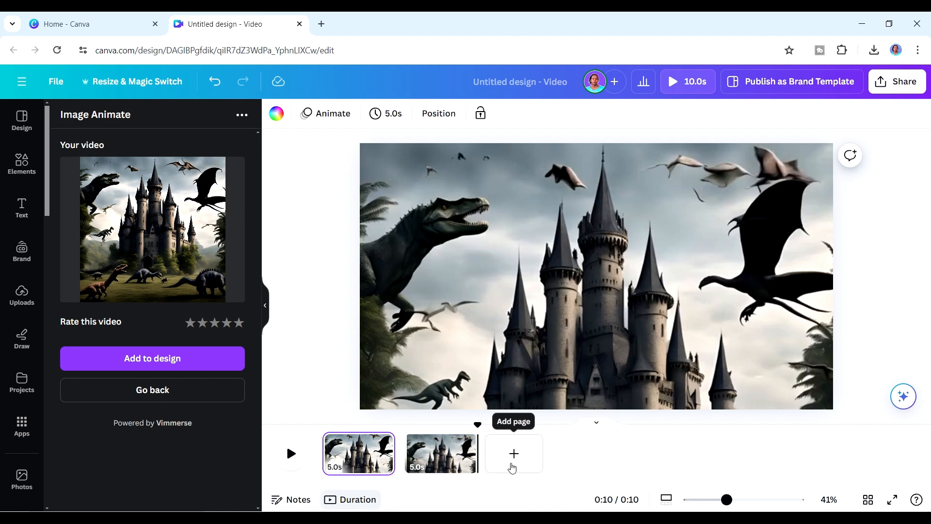
Add a third page with the uploaded image of the red-haired woman before a full moon, enlarged and positioned to fill the page.
{"action": "left_click", "coordinate": [513, 464]}
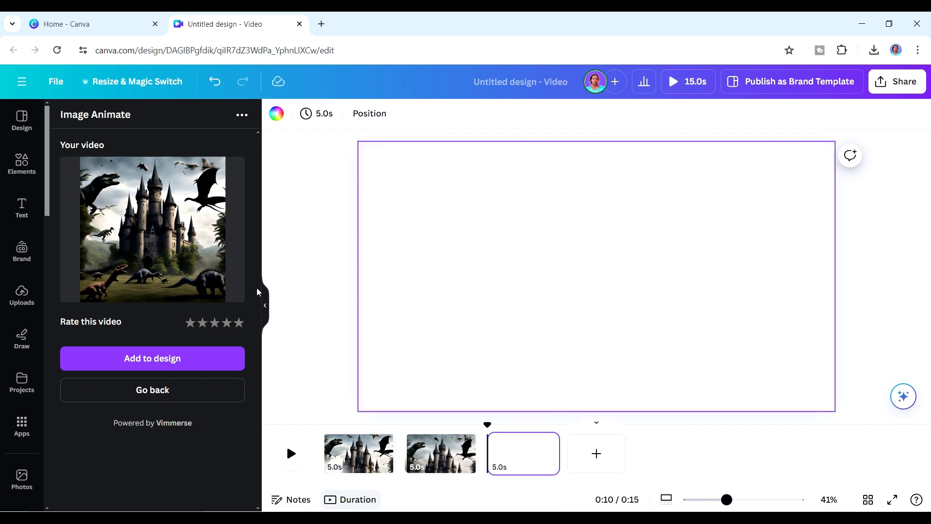
{"action": "left_click", "coordinate": [23, 297]}
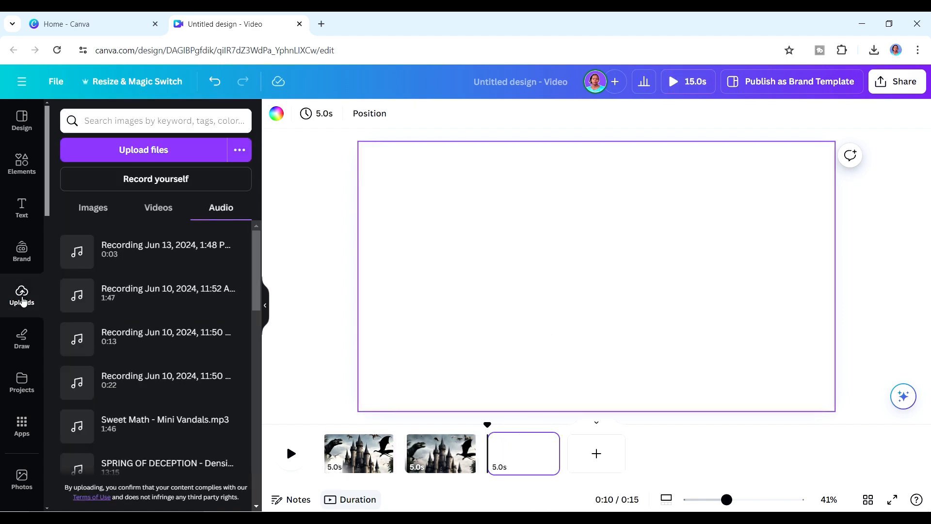
{"action": "left_click", "coordinate": [88, 209]}
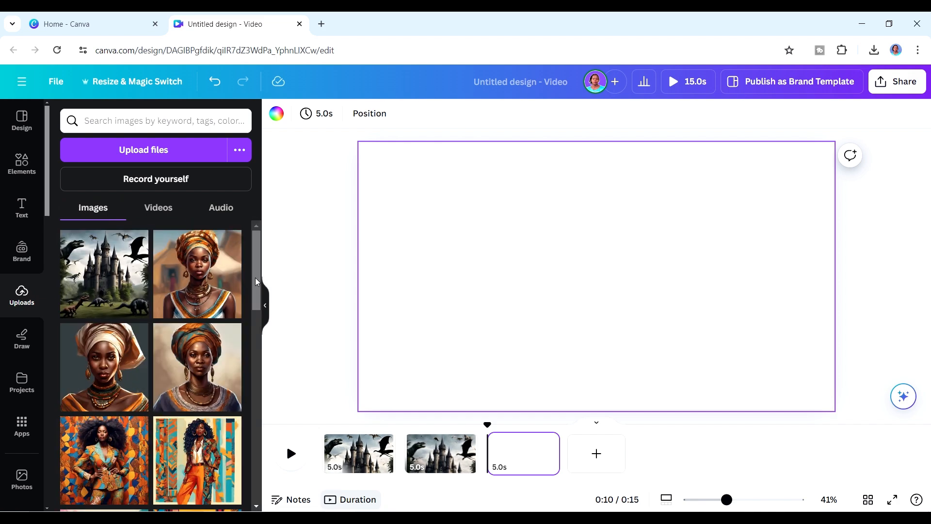
{"action": "left_click_drag", "start_coordinate": [256, 278], "coordinate": [252, 439]}
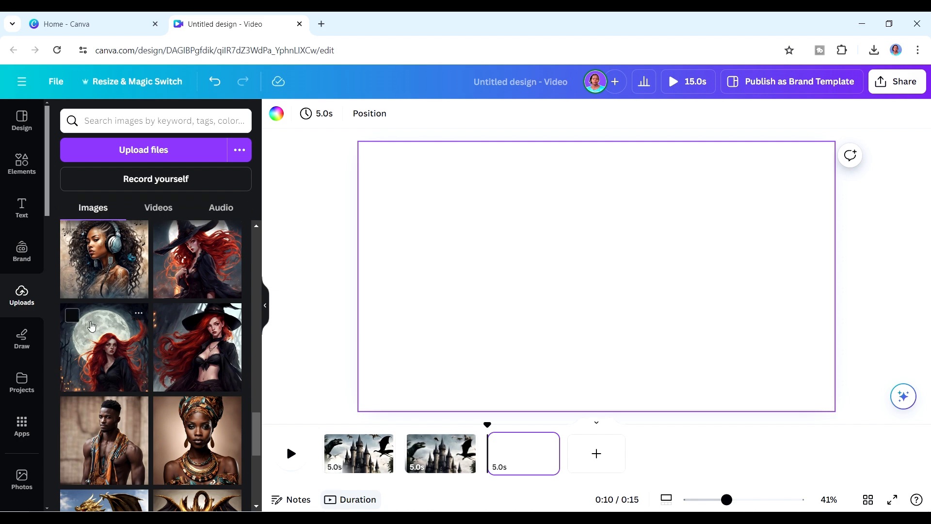
{"action": "left_click", "coordinate": [97, 346]}
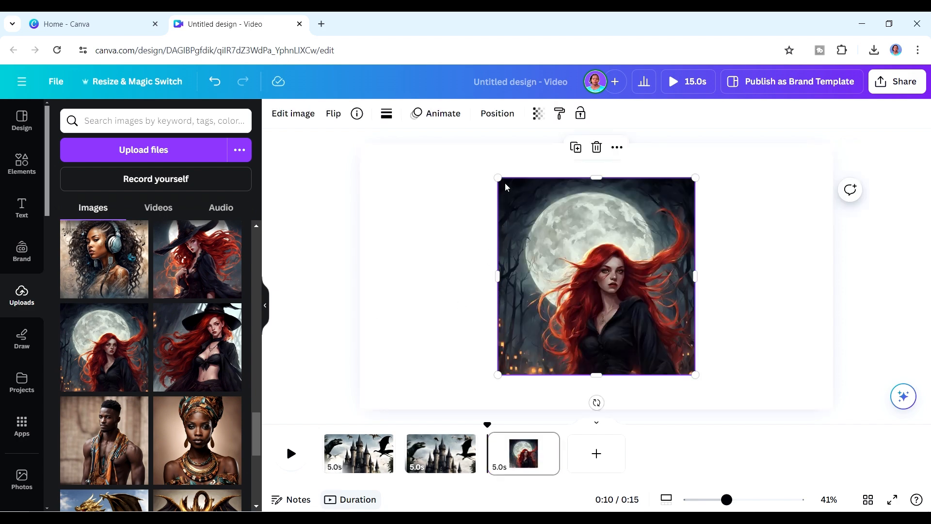
{"action": "left_click_drag", "start_coordinate": [497, 178], "coordinate": [205, 194]}
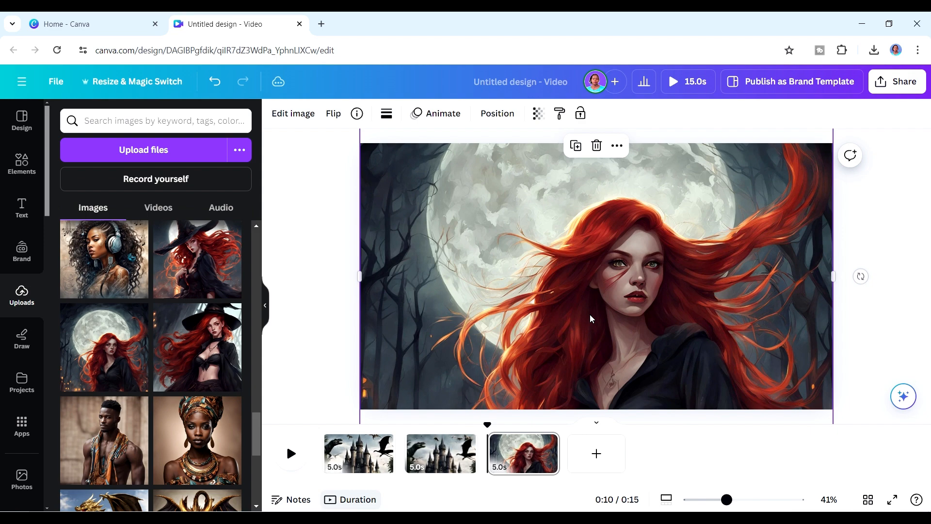
{"action": "left_click_drag", "start_coordinate": [589, 314], "coordinate": [586, 287]}
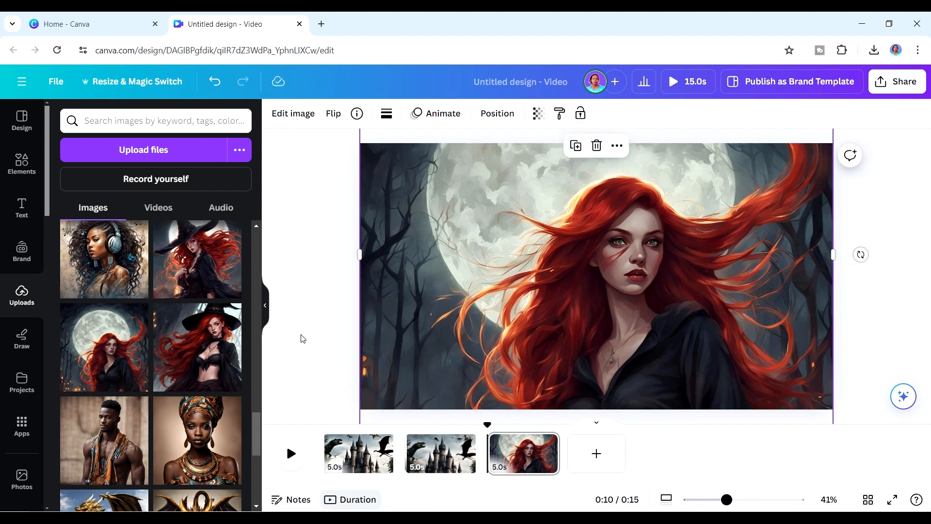
Load the red-haired woman image into the Image Animate app and choose Motion parallax as the animation tool.
{"action": "left_click", "coordinate": [30, 429]}
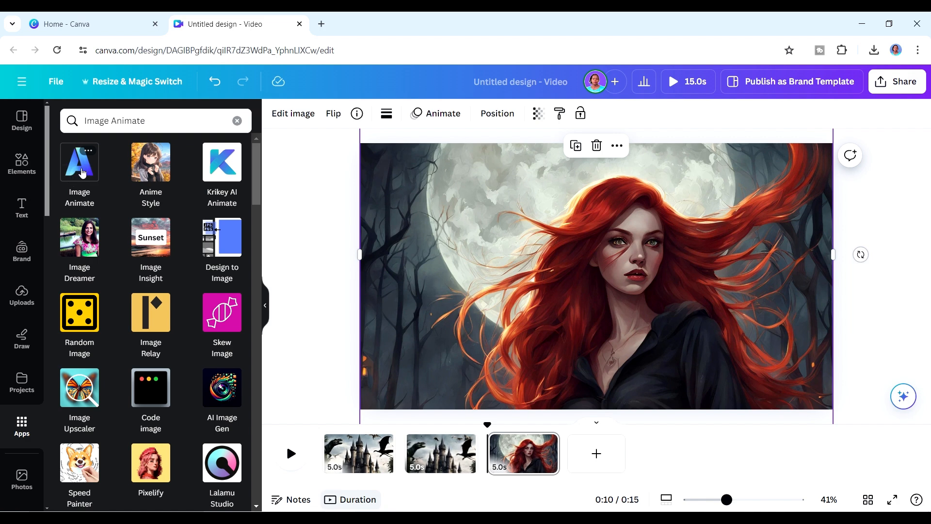
{"action": "left_click", "coordinate": [82, 173]}
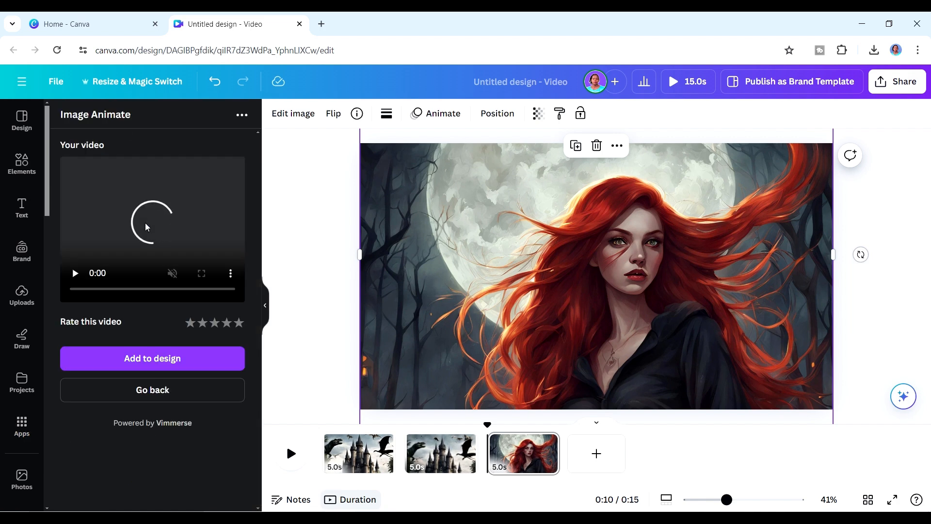
{"action": "left_click", "coordinate": [166, 390]}
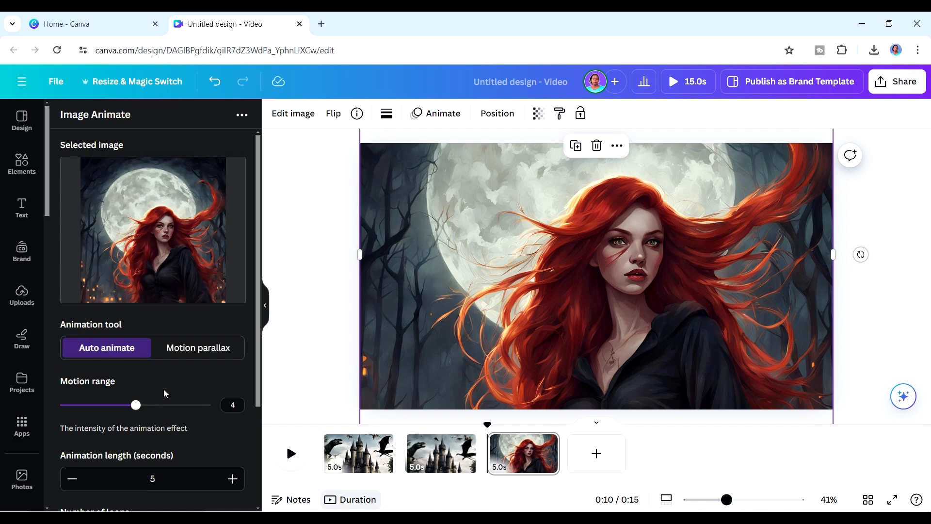
{"action": "left_click", "coordinate": [188, 358]}
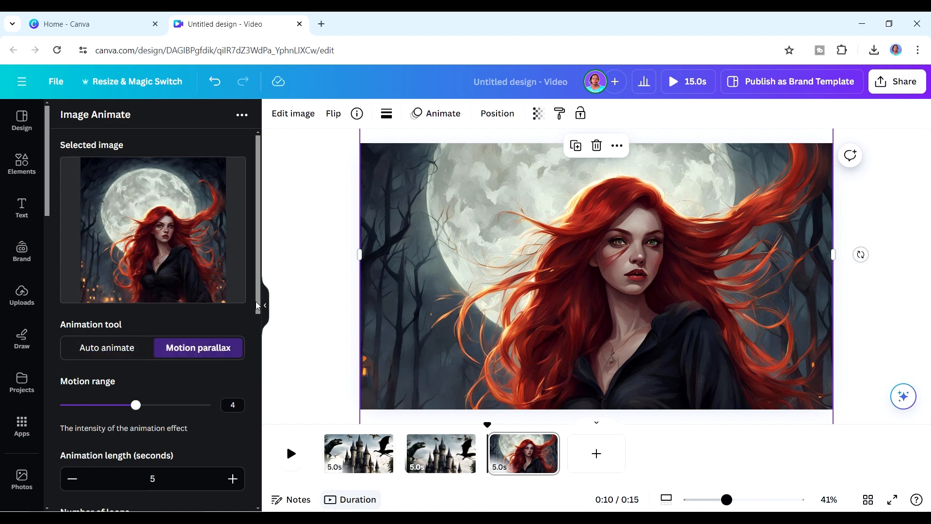
Generate the parallax animation with a lower motion range and a Circular camera path.
{"action": "left_click_drag", "start_coordinate": [257, 306], "coordinate": [257, 346]}
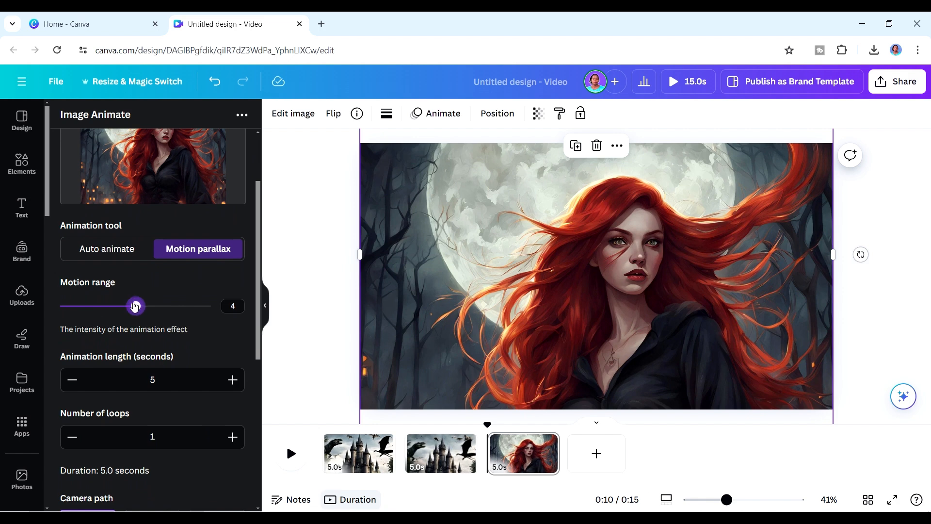
{"action": "left_click_drag", "start_coordinate": [135, 306], "coordinate": [124, 306]}
{"action": "left_click_drag", "start_coordinate": [258, 304], "coordinate": [251, 421]}
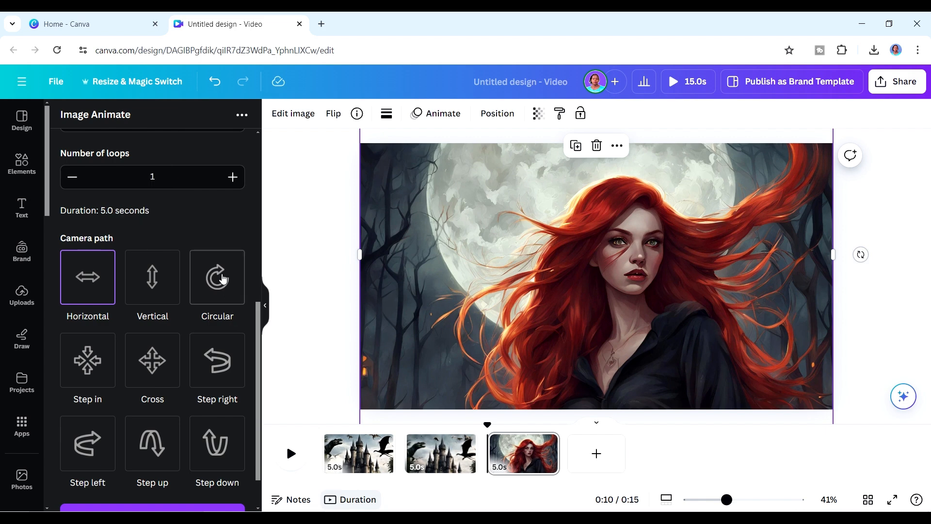
{"action": "left_click", "coordinate": [222, 278]}
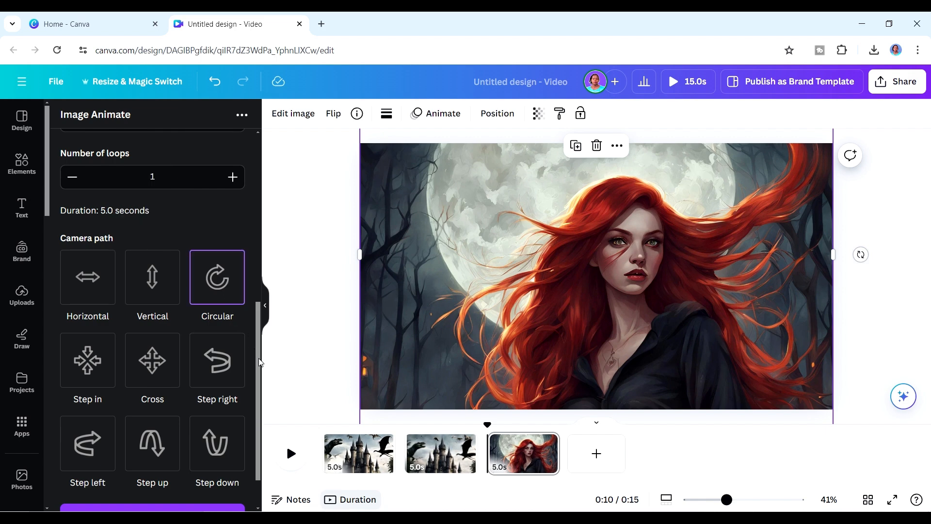
{"action": "scroll", "coordinate": [208, 436], "scroll_direction": "down", "scroll_amount": 3}
{"action": "left_click", "coordinate": [207, 455]}
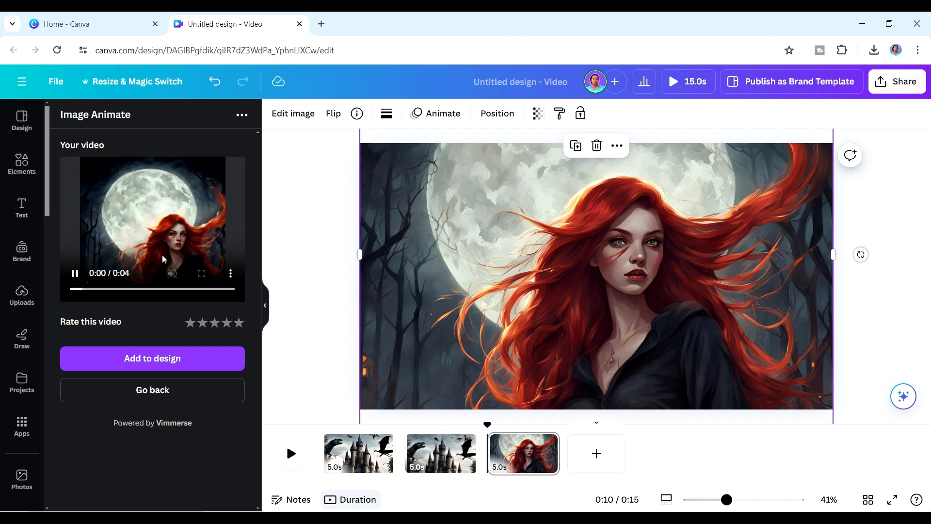
Add the generated video of the red-haired woman to a new fourth page and set it as the page background.
{"action": "left_click", "coordinate": [597, 453]}
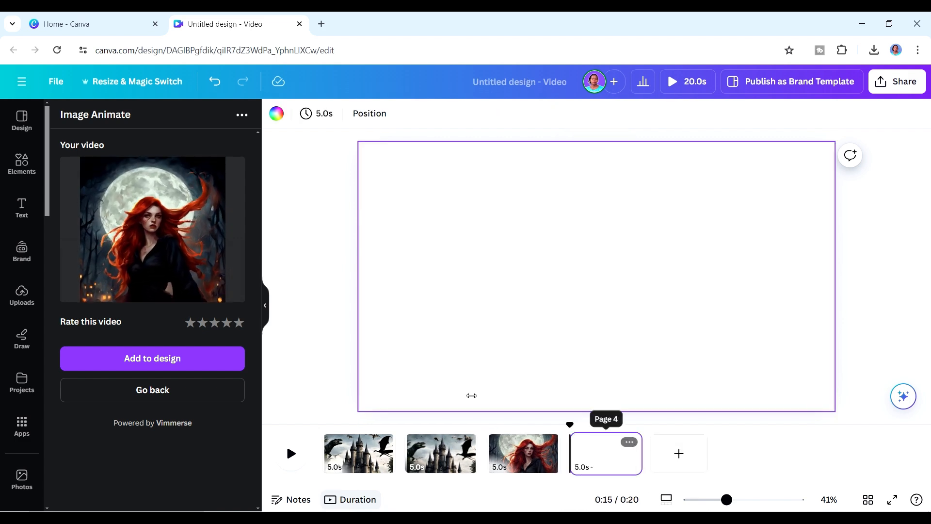
{"action": "left_click", "coordinate": [155, 359]}
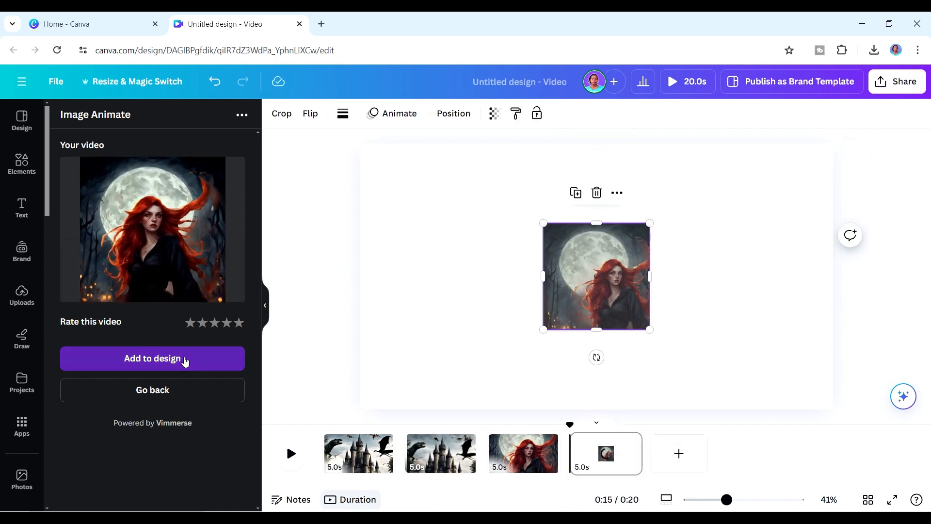
{"action": "right_click", "coordinate": [584, 303]}
{"action": "left_click", "coordinate": [634, 473]}
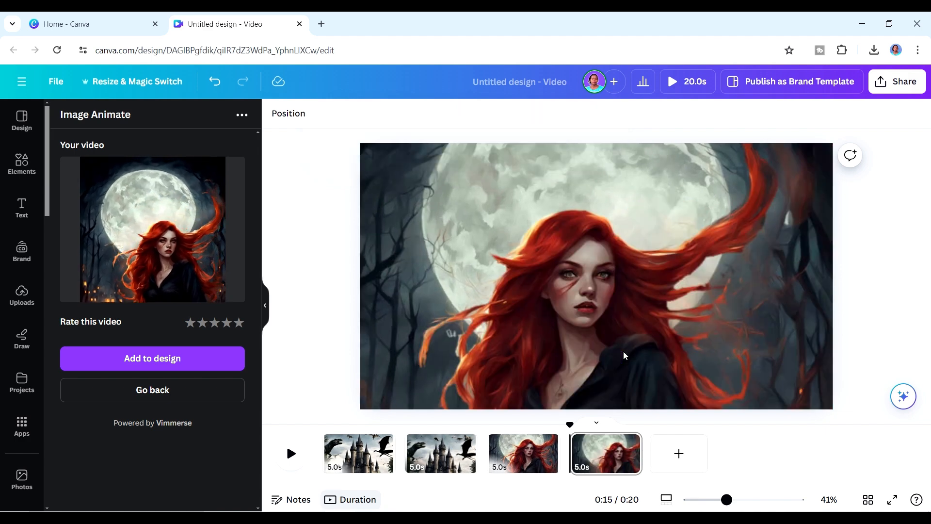
Play back the parallax animation on page 4 and compare it with the still image on page 3.
{"action": "left_click", "coordinate": [297, 457]}
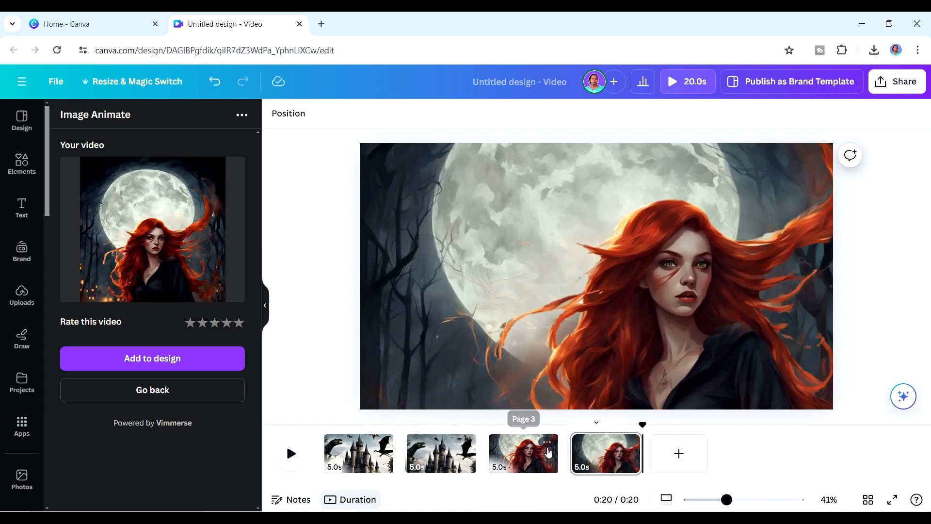
{"action": "left_click", "coordinate": [549, 453]}
{"action": "left_click", "coordinate": [297, 457]}
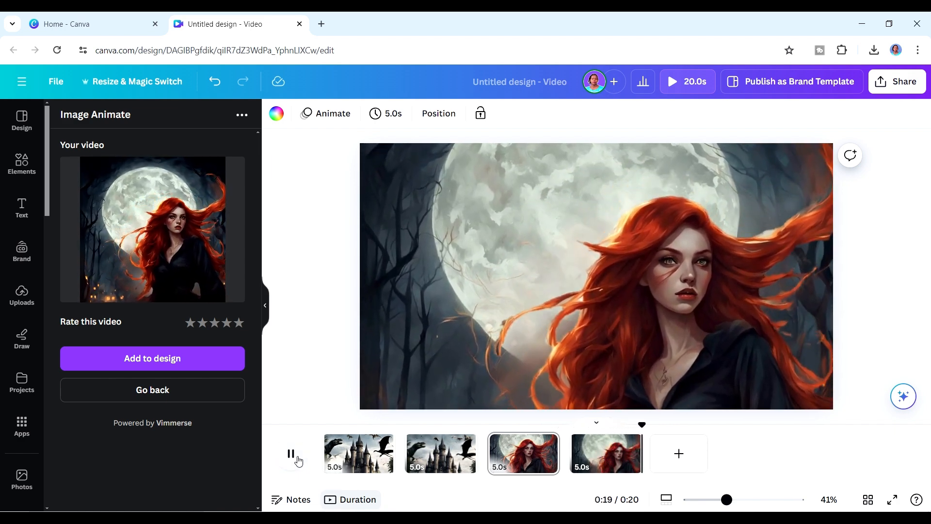
Add a fifth page, place the uploaded portrait of the woman in the patterned headwrap on it, and enlarge it to the page height, centred.
{"action": "left_click", "coordinate": [679, 453]}
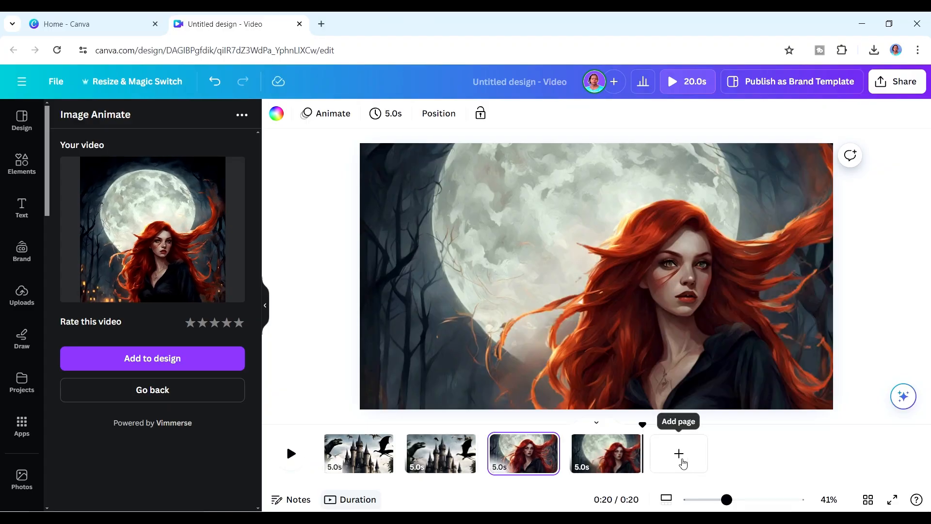
{"action": "left_click", "coordinate": [680, 453]}
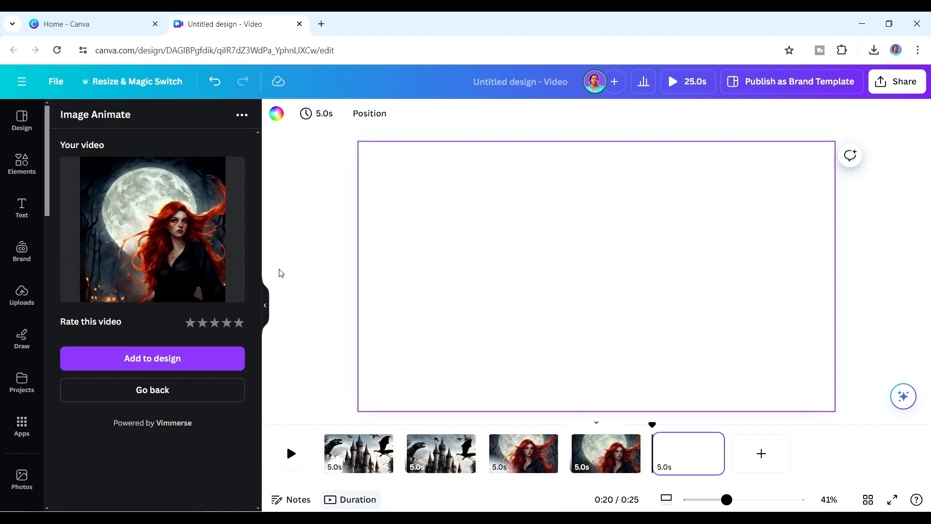
{"action": "left_click", "coordinate": [34, 302]}
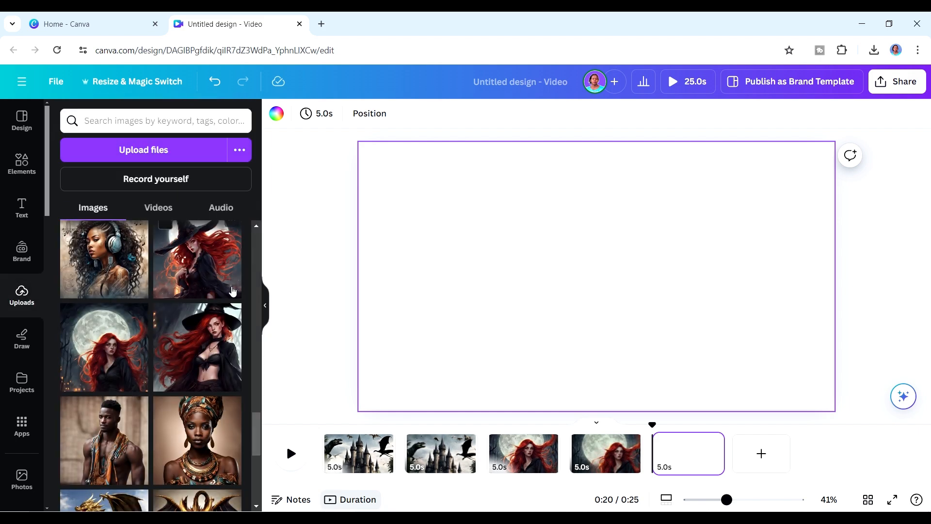
{"action": "left_click", "coordinate": [218, 434]}
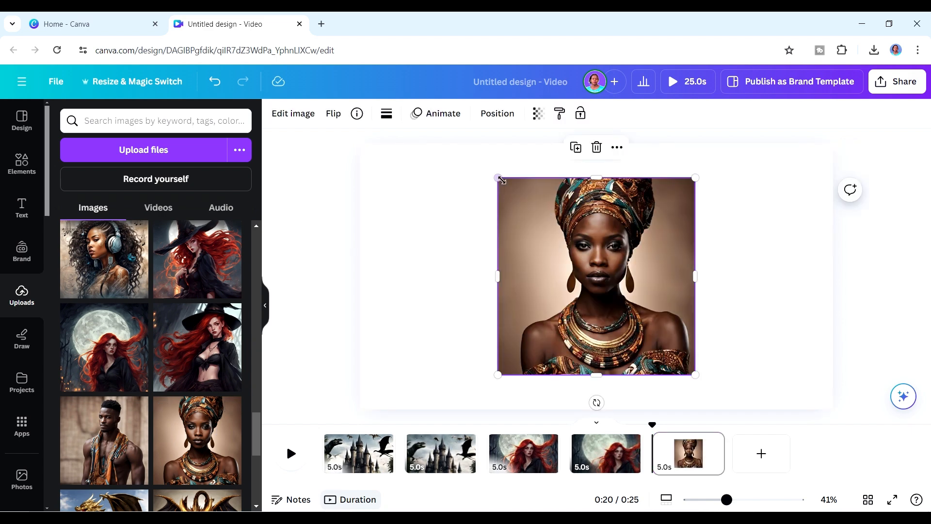
{"action": "left_click_drag", "start_coordinate": [489, 174], "coordinate": [294, 167]}
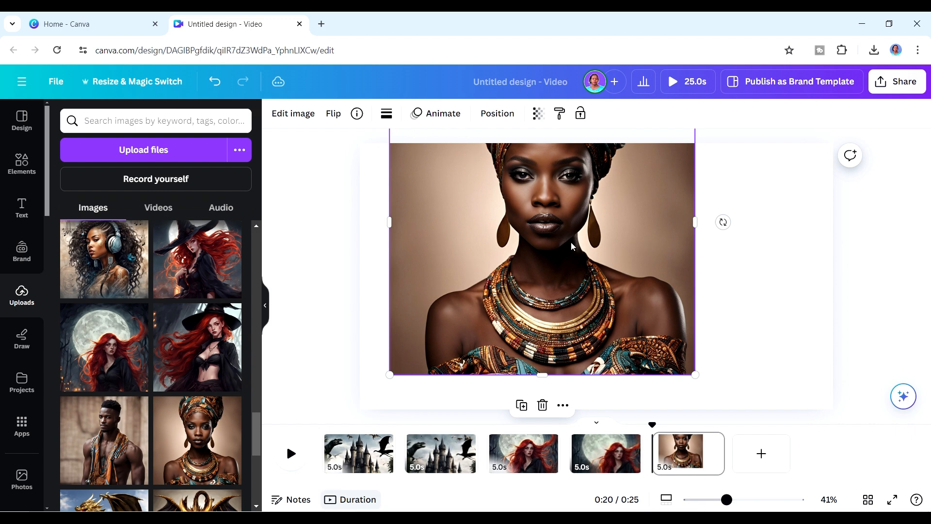
{"action": "left_click_drag", "start_coordinate": [572, 246], "coordinate": [609, 316]}
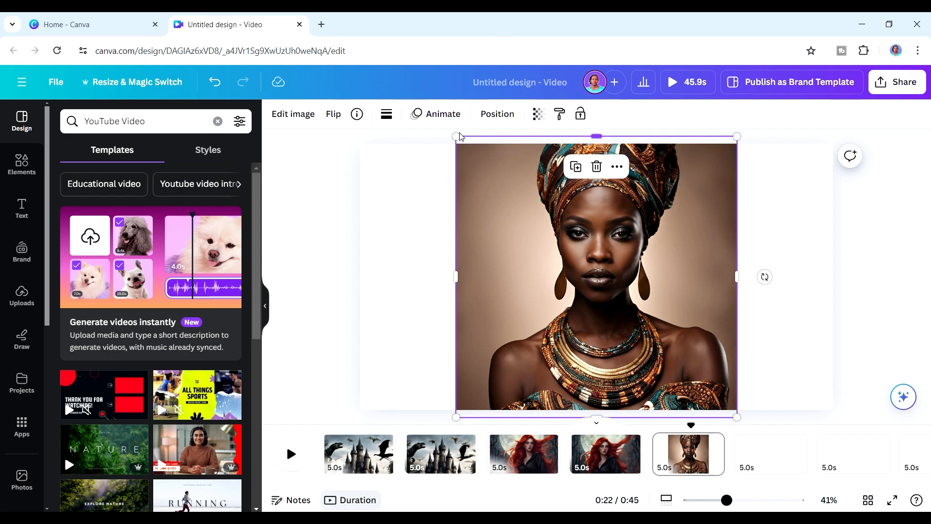
Apply the Succession photo animation to the headwrap portrait on page 5.
{"action": "left_click", "coordinate": [443, 115]}
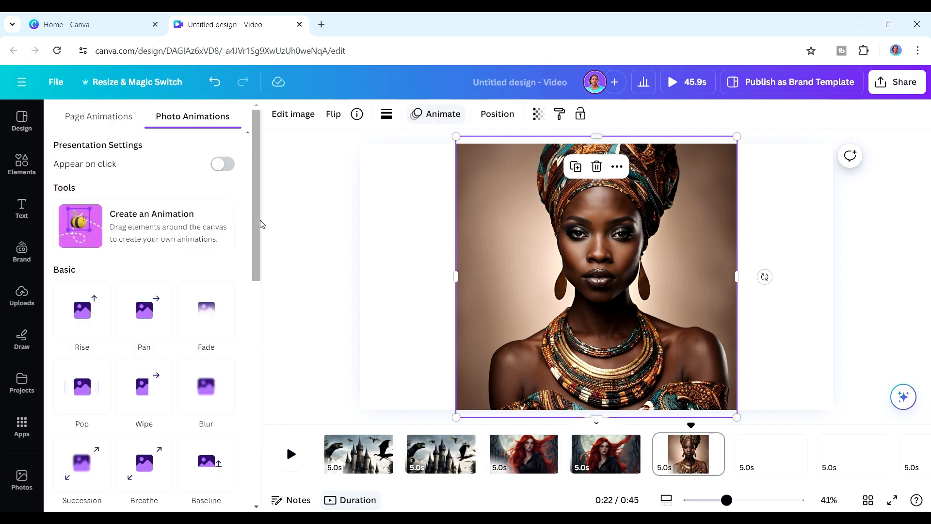
{"action": "left_click_drag", "start_coordinate": [257, 222], "coordinate": [258, 285]}
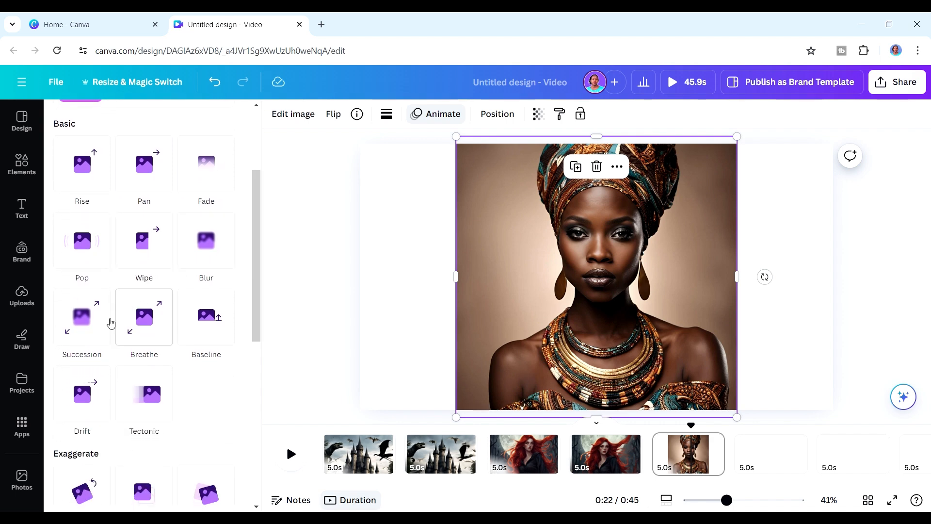
{"action": "left_click", "coordinate": [90, 332]}
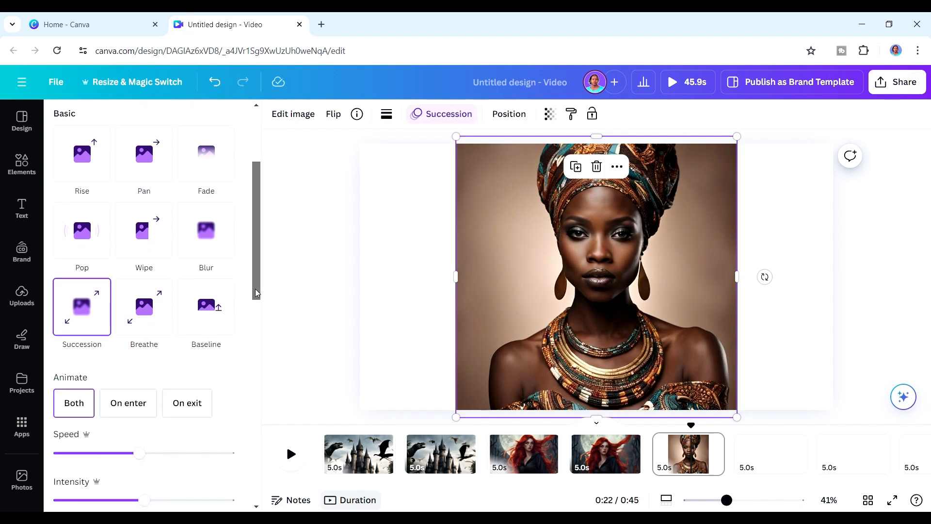
{"action": "left_click_drag", "start_coordinate": [258, 292], "coordinate": [258, 338]}
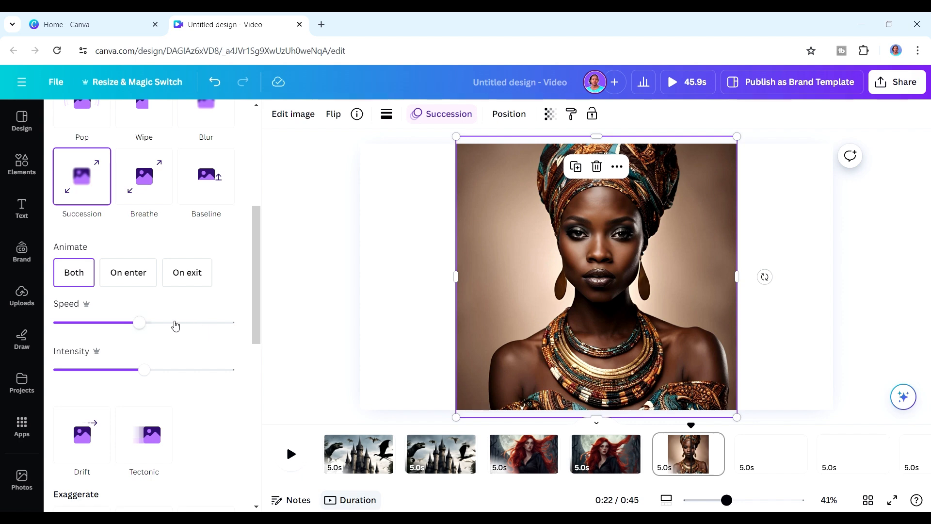
Lower the Succession animation's speed and intensity, set it to run only on enter, and play it from the start of page 5.
{"action": "left_click_drag", "start_coordinate": [139, 322], "coordinate": [85, 323]}
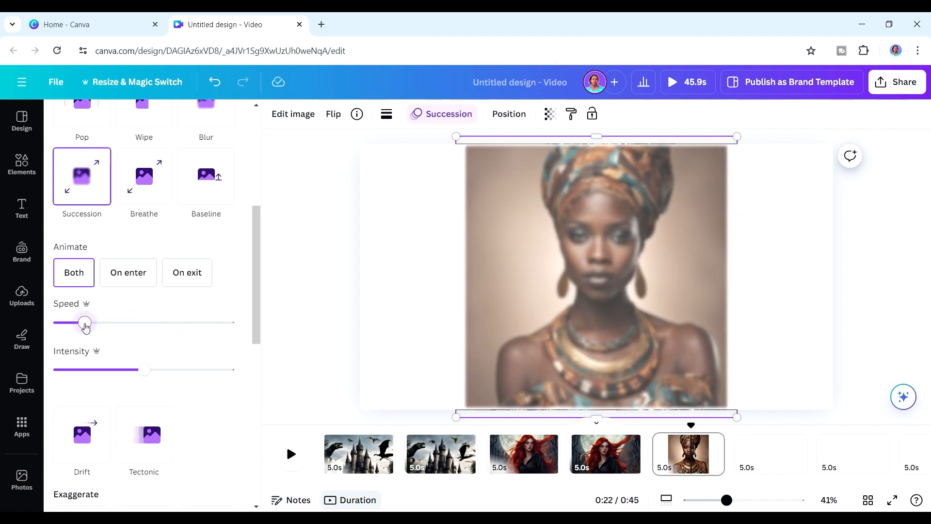
{"action": "left_click_drag", "start_coordinate": [145, 366], "coordinate": [82, 370]}
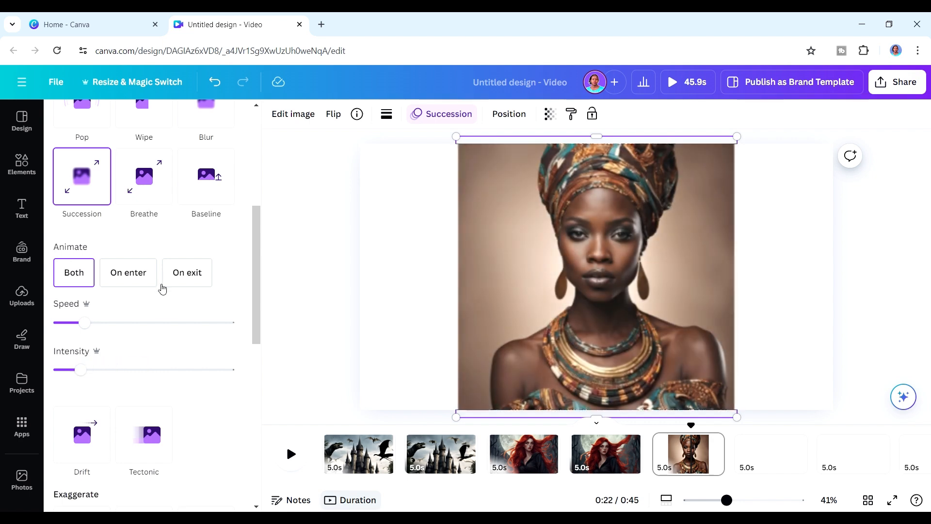
{"action": "left_click", "coordinate": [140, 274]}
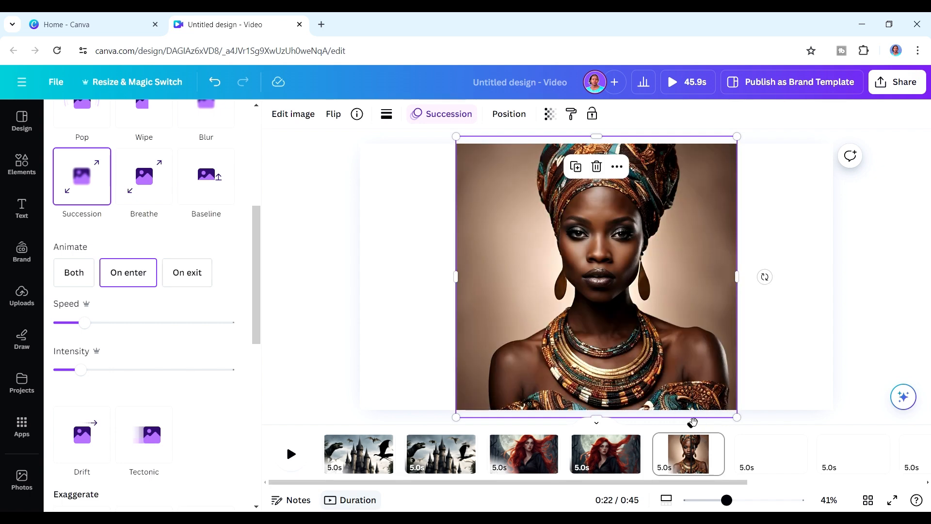
{"action": "left_click_drag", "start_coordinate": [693, 422], "coordinate": [653, 425]}
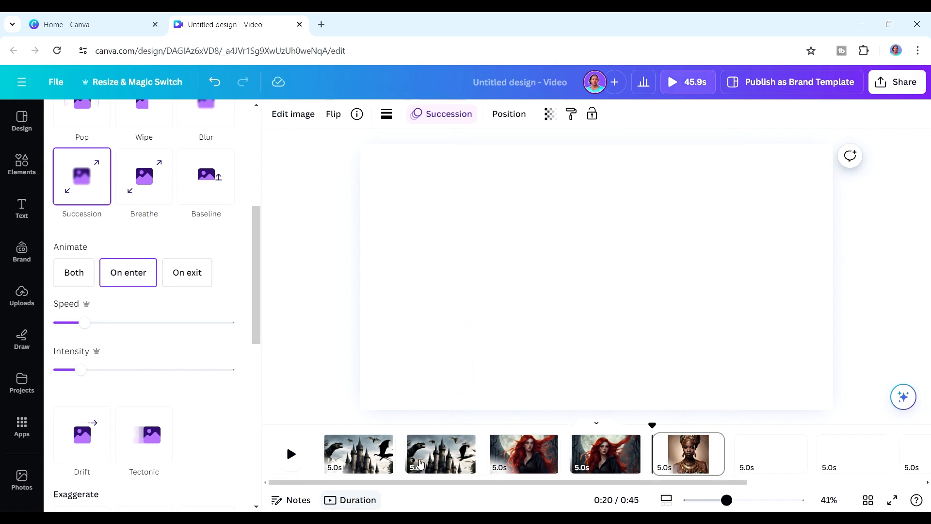
{"action": "left_click", "coordinate": [293, 455]}
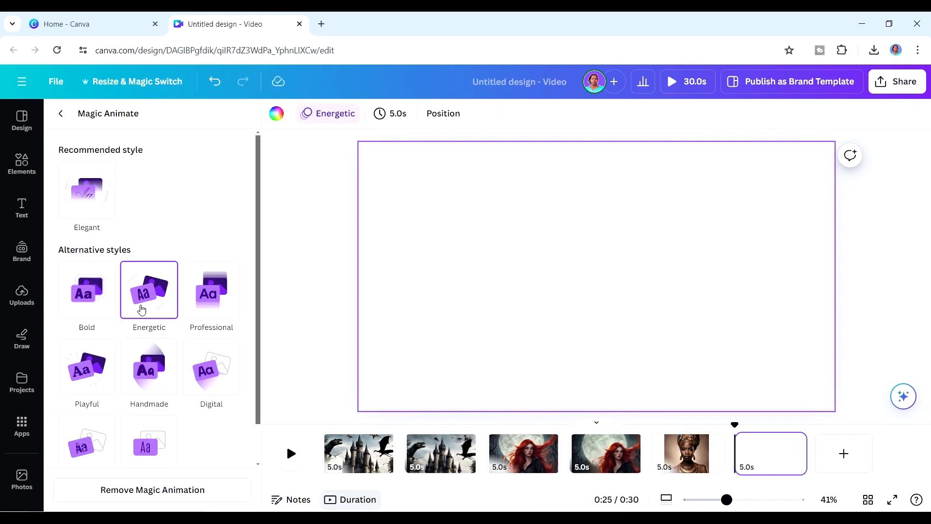
Place the uploaded image of the golden dragon standing on rocks on the blank sixth page, sized to the page height.
{"action": "left_click", "coordinate": [22, 297]}
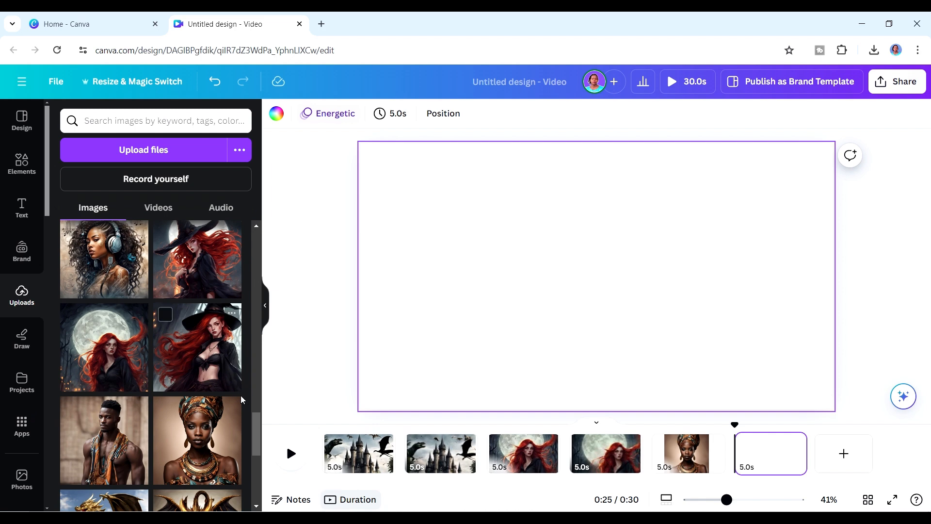
{"action": "left_click_drag", "start_coordinate": [255, 421], "coordinate": [254, 444]}
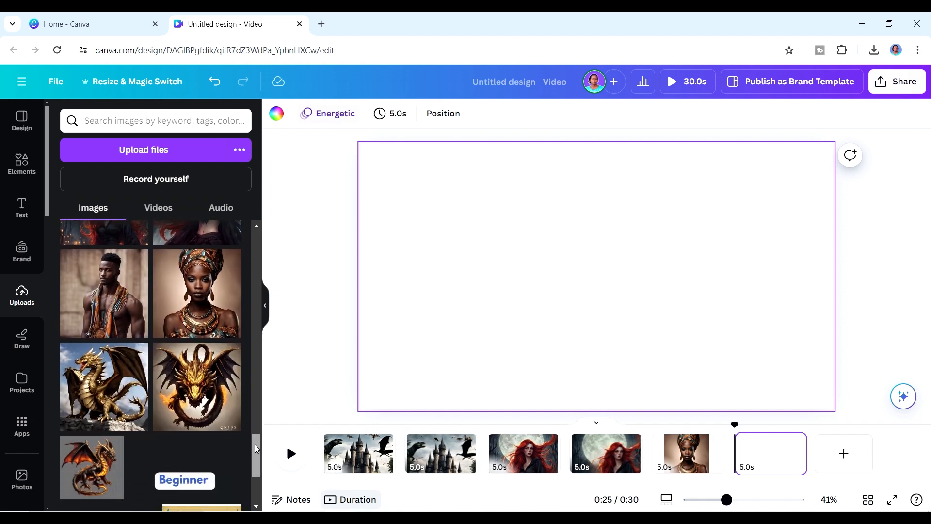
{"action": "left_click", "coordinate": [120, 399]}
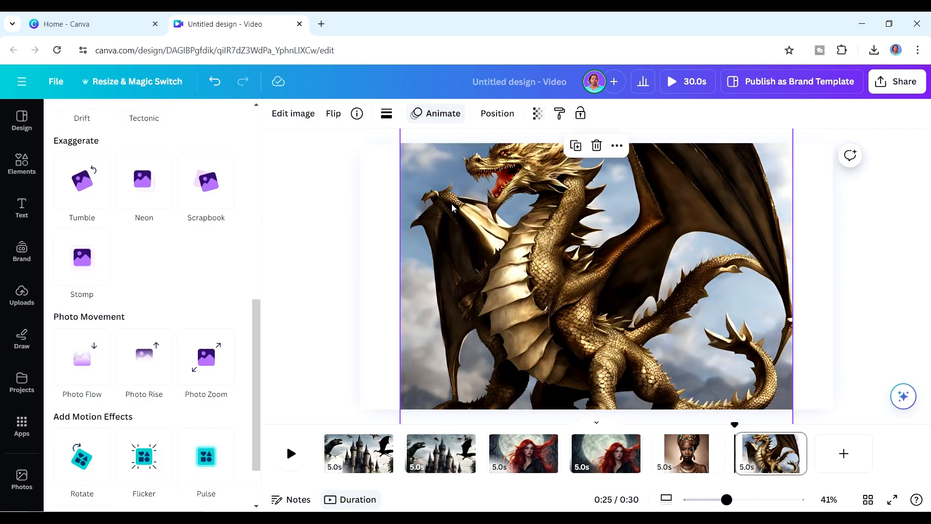
{"action": "double_click", "coordinate": [533, 252]}
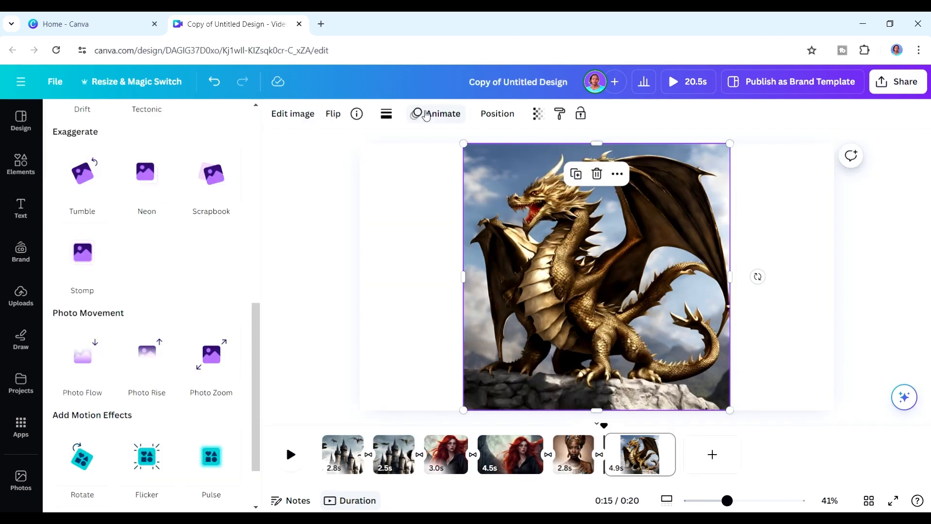
Apply the Energetic Magic Animate style to the whole design and play it back from the headwrap portrait page.
{"action": "left_click", "coordinate": [426, 115]}
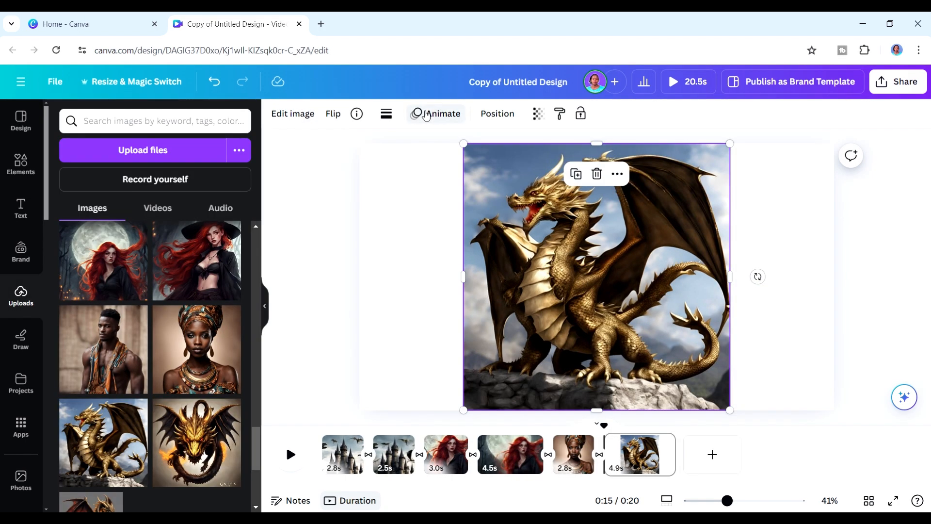
{"action": "left_click", "coordinate": [426, 114]}
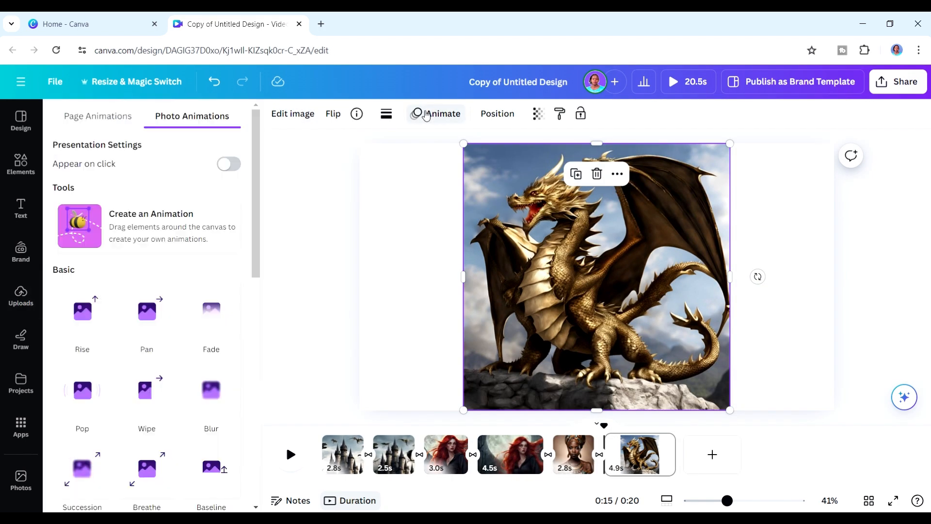
{"action": "left_click", "coordinate": [132, 116]}
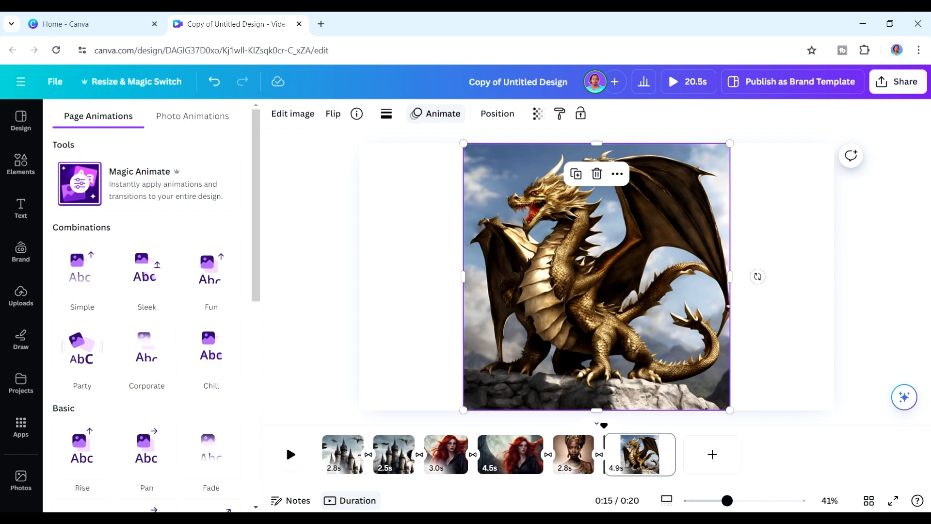
{"action": "left_click", "coordinate": [170, 194]}
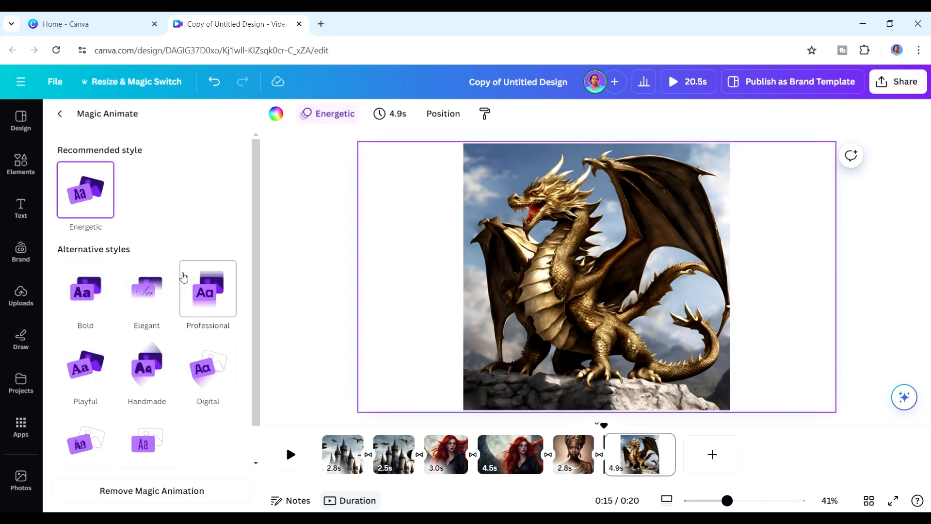
{"action": "left_click", "coordinate": [95, 191]}
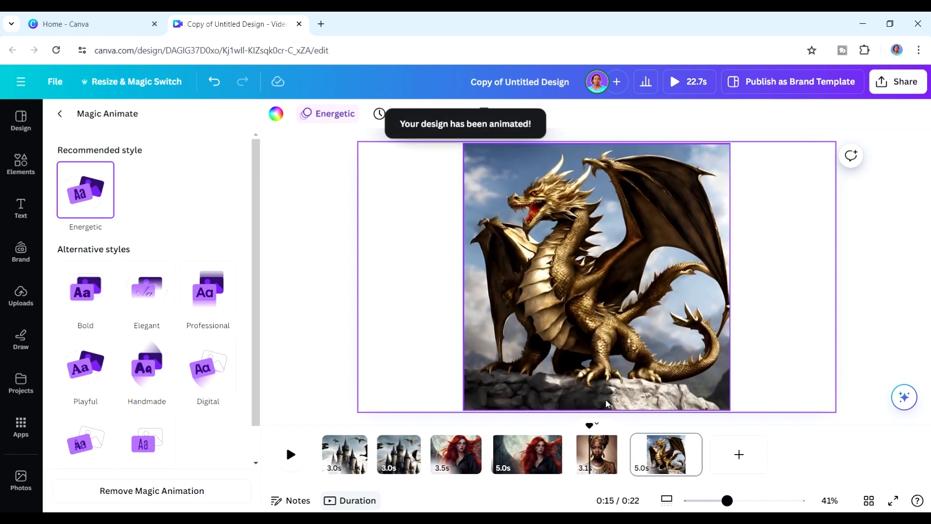
{"action": "left_click", "coordinate": [593, 431]}
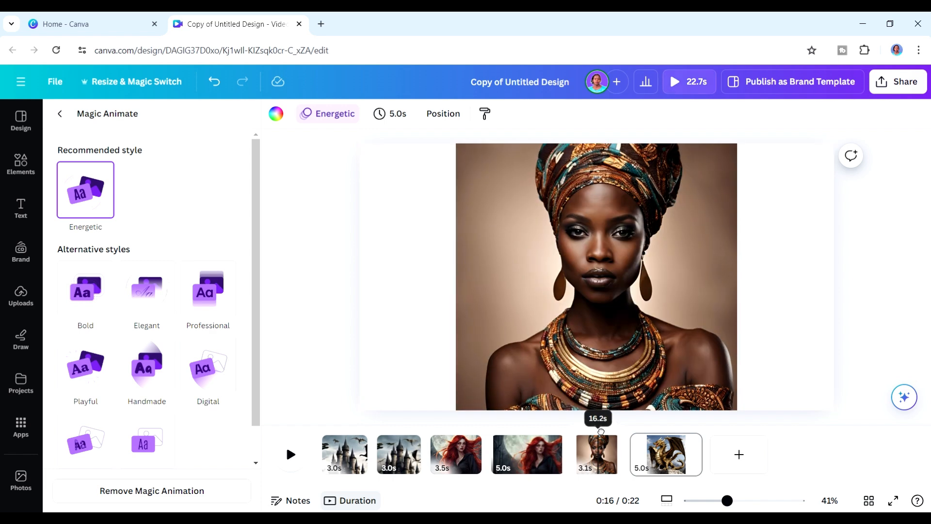
{"action": "left_click", "coordinate": [291, 454]}
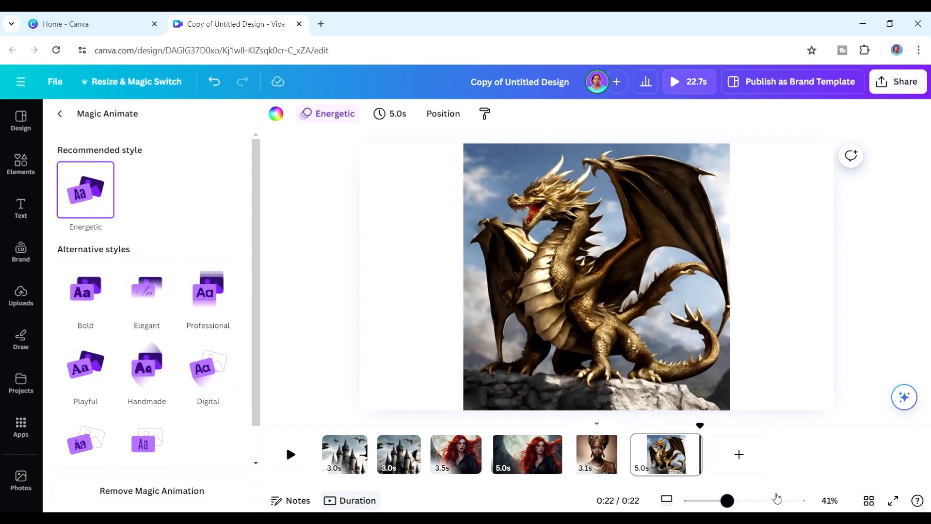
Add a seventh page with the uploaded image of the curly-haired woman wearing headphones, and enlarge the image to fill the page height.
{"action": "left_click", "coordinate": [739, 455]}
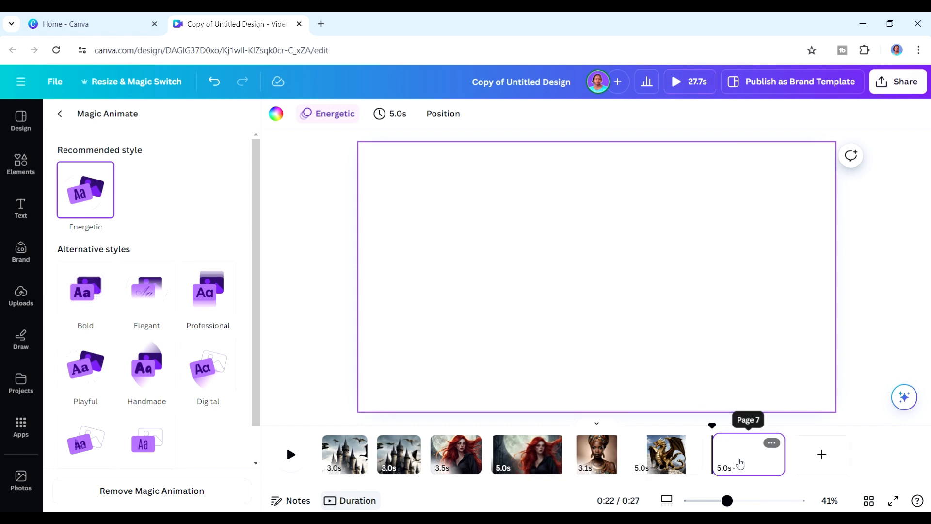
{"action": "left_click", "coordinate": [601, 402]}
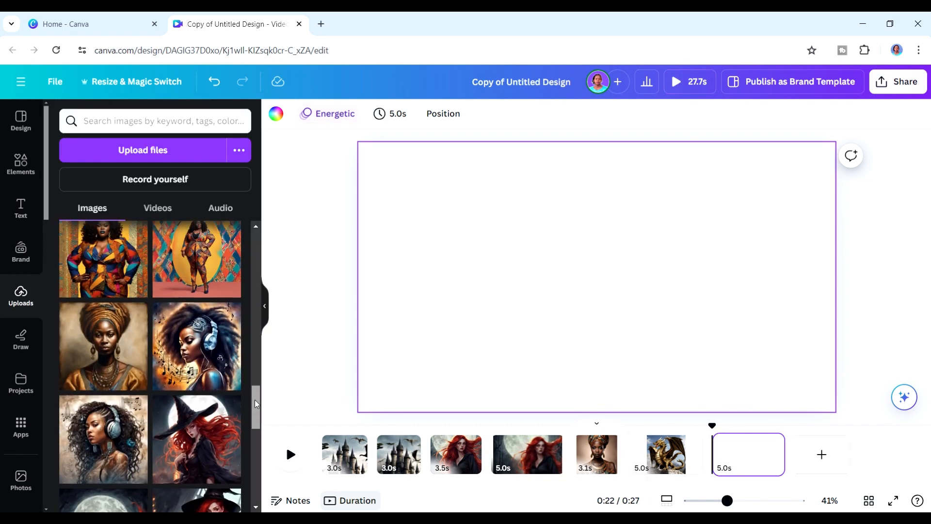
{"action": "left_click", "coordinate": [118, 455]}
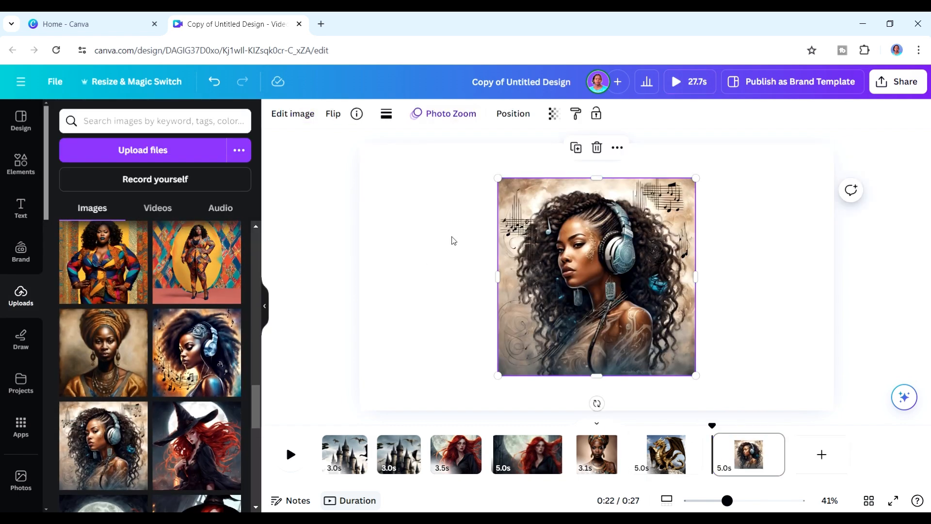
{"action": "left_click_drag", "start_coordinate": [492, 181], "coordinate": [461, 140]}
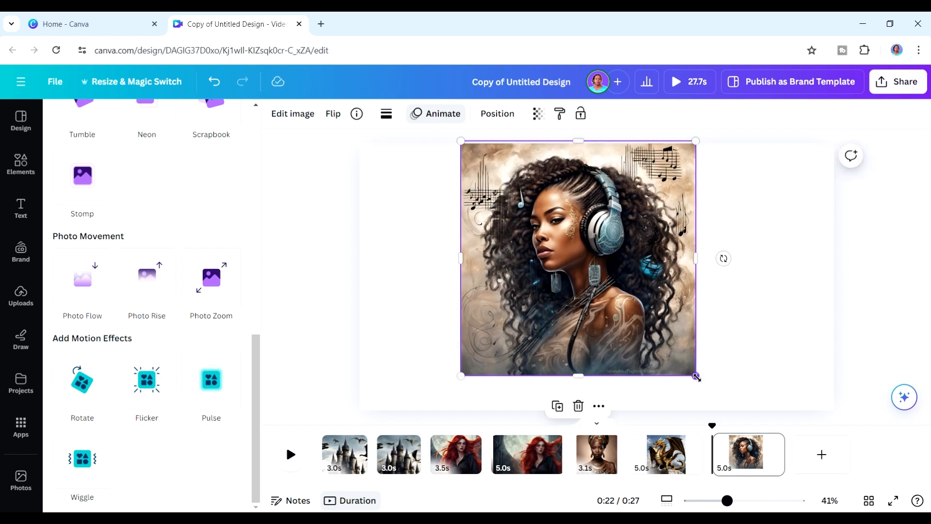
{"action": "left_click_drag", "start_coordinate": [696, 377], "coordinate": [736, 418]}
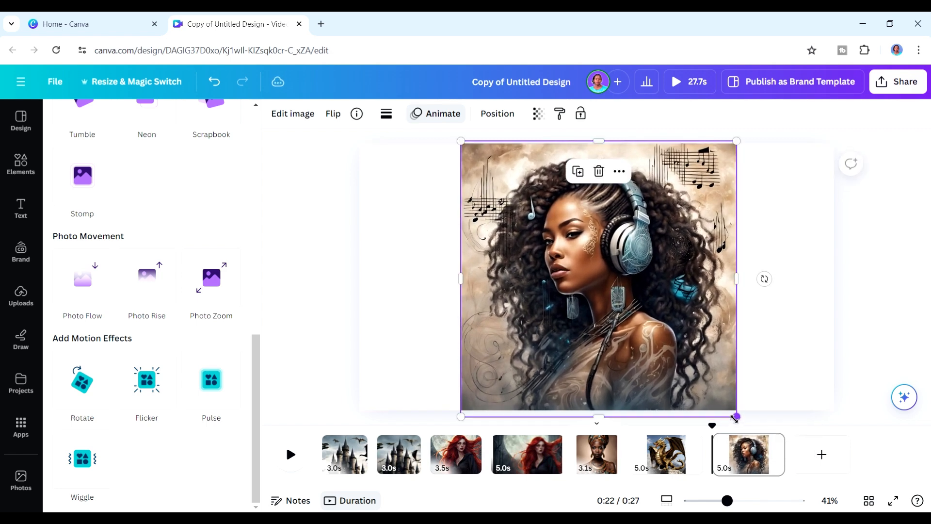
Apply the Photo Zoom animation to the image of the woman with headphones on page 7.
{"action": "left_click", "coordinate": [428, 115]}
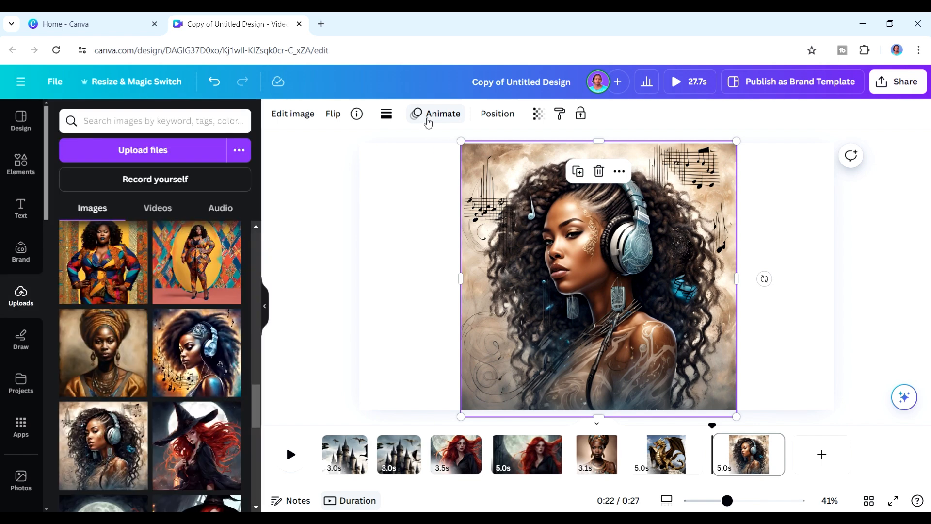
{"action": "left_click", "coordinate": [427, 115]}
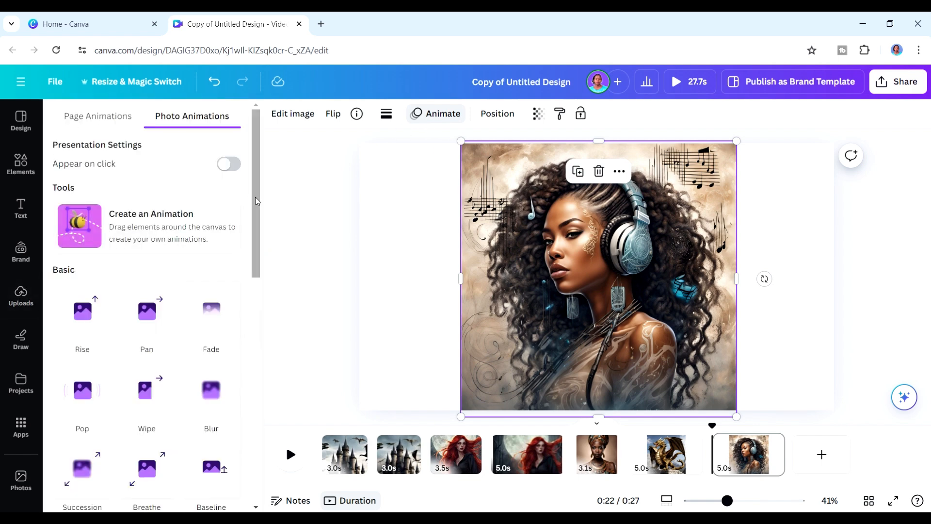
{"action": "left_click_drag", "start_coordinate": [255, 197], "coordinate": [241, 329]}
{"action": "scroll", "coordinate": [241, 329], "scroll_direction": "down", "scroll_amount": 4}
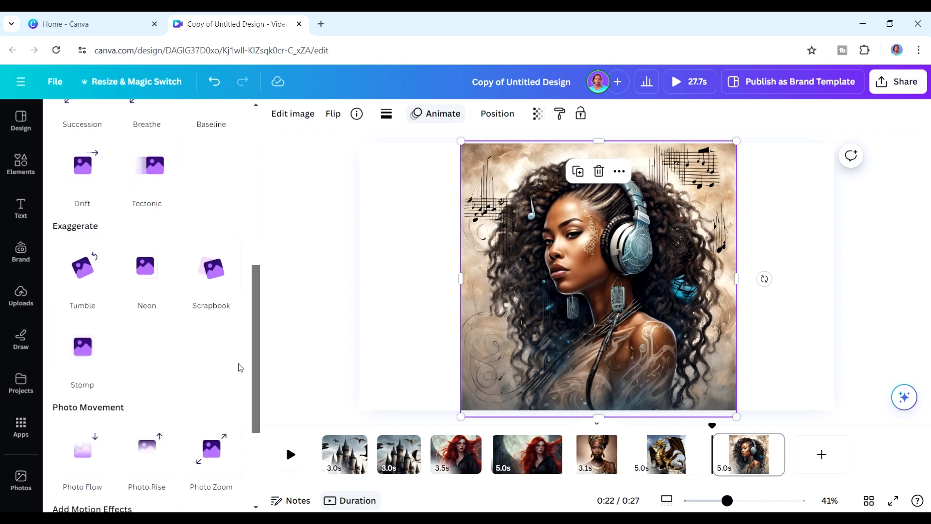
{"action": "left_click", "coordinate": [224, 350]}
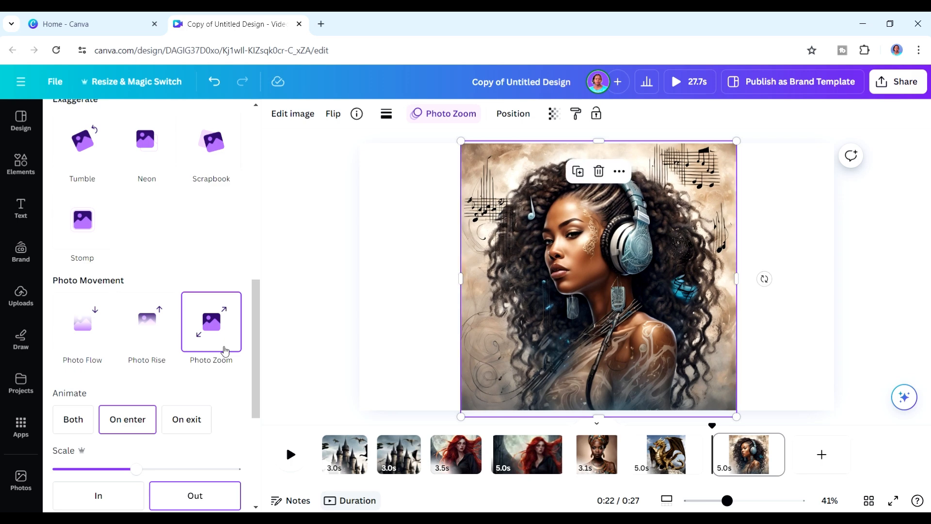
Add a blank eighth page and generate a Magic Media video from the prompt "A beautiful african lady walking in the market".
{"action": "left_click", "coordinate": [284, 456]}
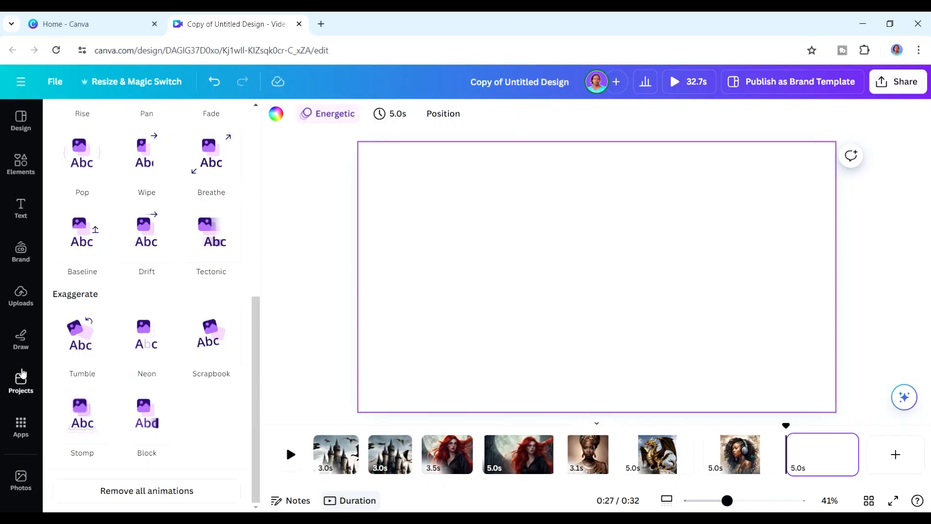
{"action": "key", "text": "Escape"}
{"action": "left_click", "coordinate": [20, 432]}
{"action": "left_click", "coordinate": [85, 169]}
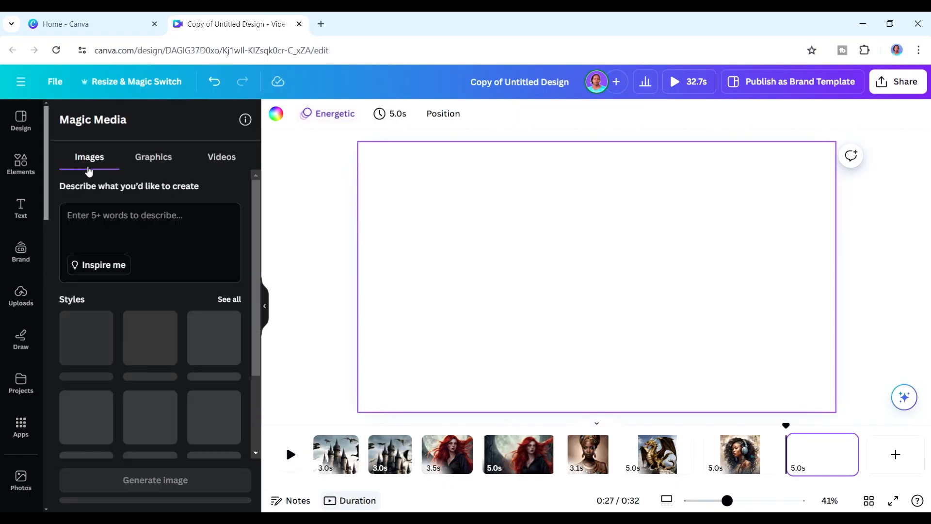
{"action": "left_click", "coordinate": [120, 244]}
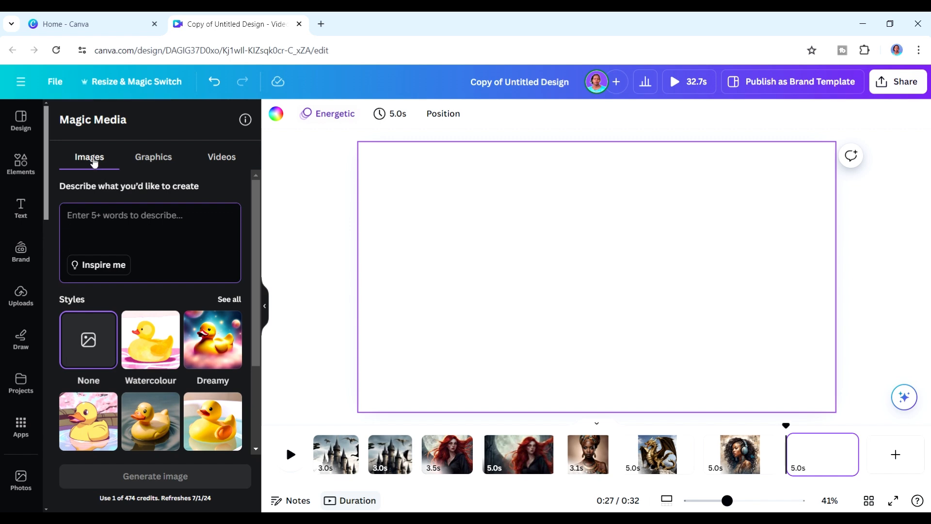
{"action": "left_click", "coordinate": [224, 160]}
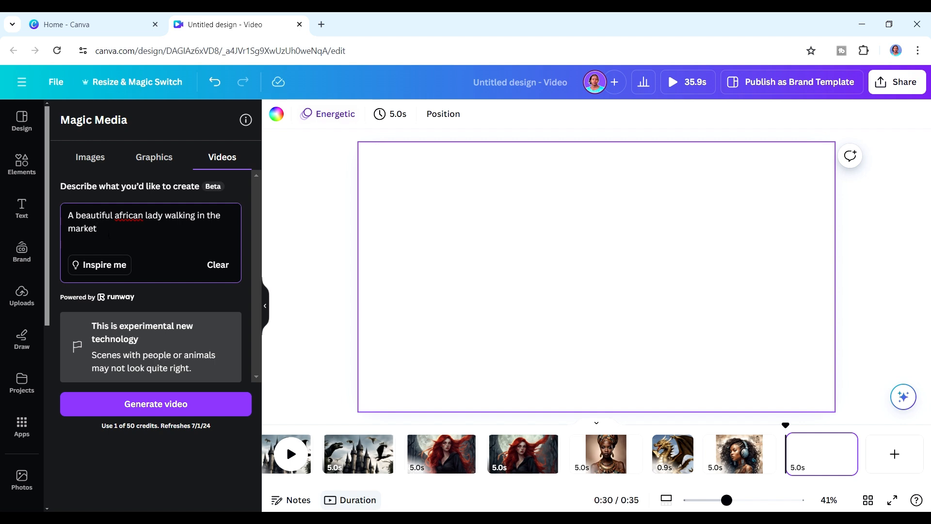
{"action": "left_click", "coordinate": [131, 403]}
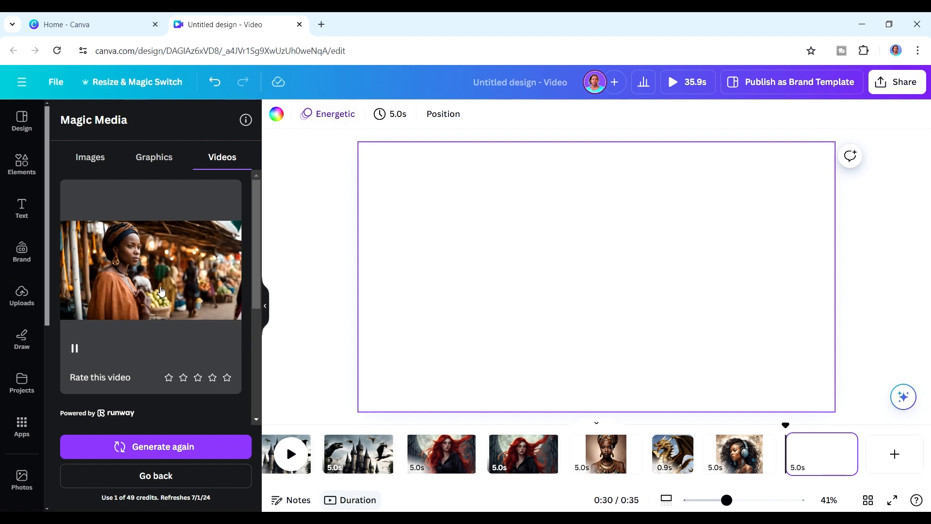
Place the generated video of the woman in the orange dress on page 8 and set it as the page background.
{"action": "left_click", "coordinate": [214, 281]}
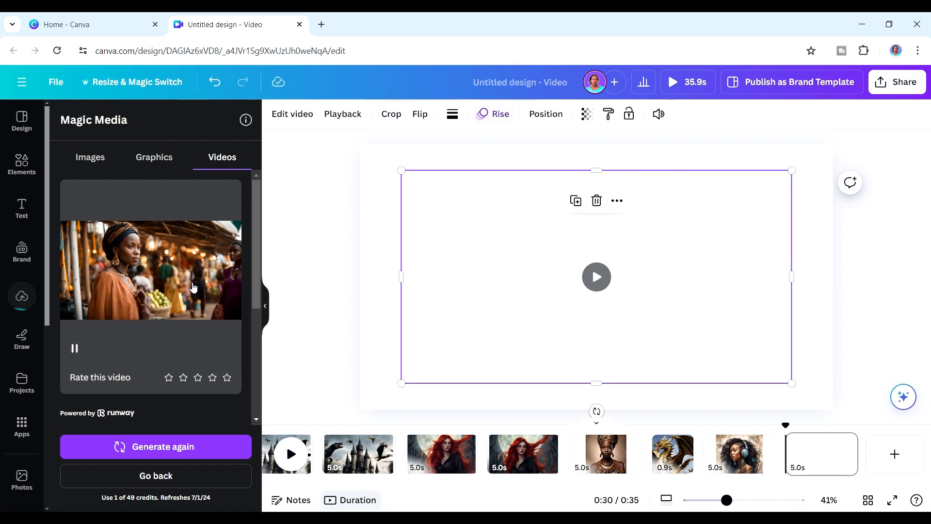
{"action": "key", "text": "Delete"}
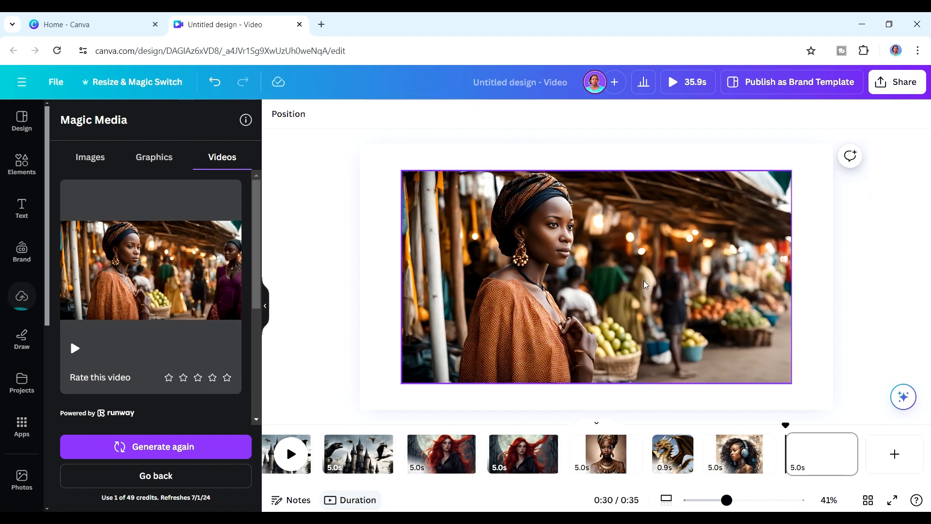
{"action": "right_click", "coordinate": [592, 264]}
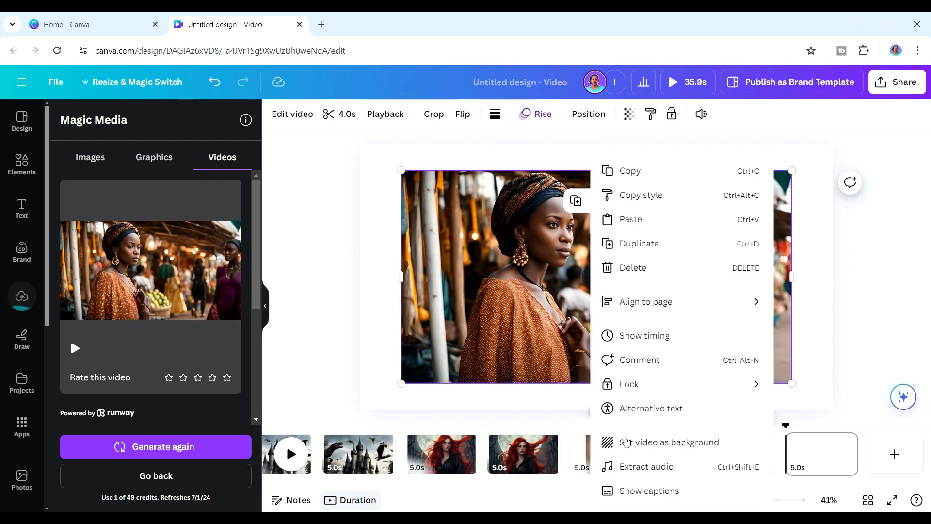
{"action": "left_click", "coordinate": [630, 443]}
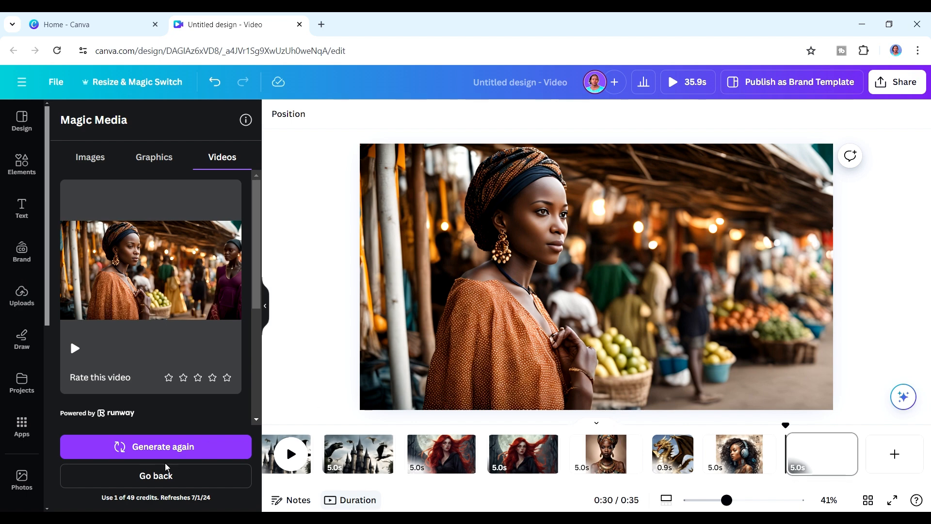
Generate another version of the market video, clear page 8, and set the new video as that page's background.
{"action": "left_click", "coordinate": [162, 445]}
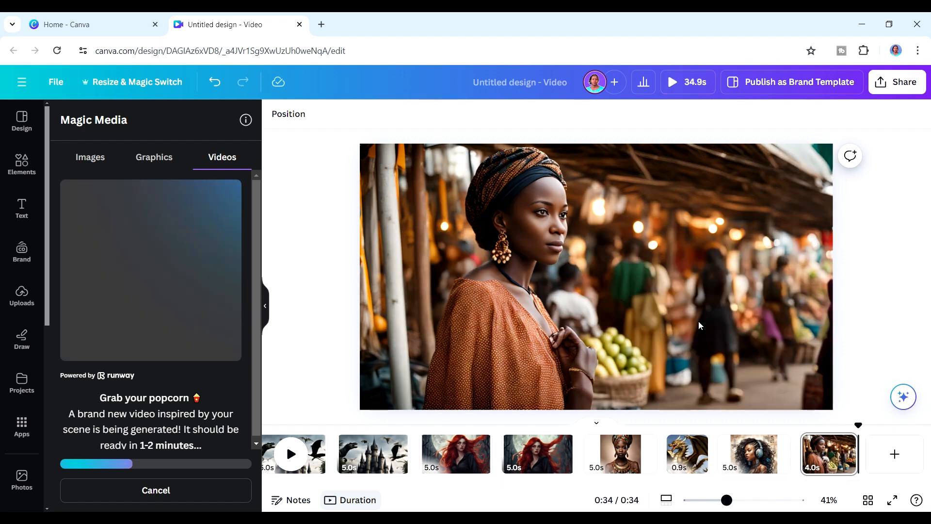
{"action": "key", "text": "ctrl+Return"}
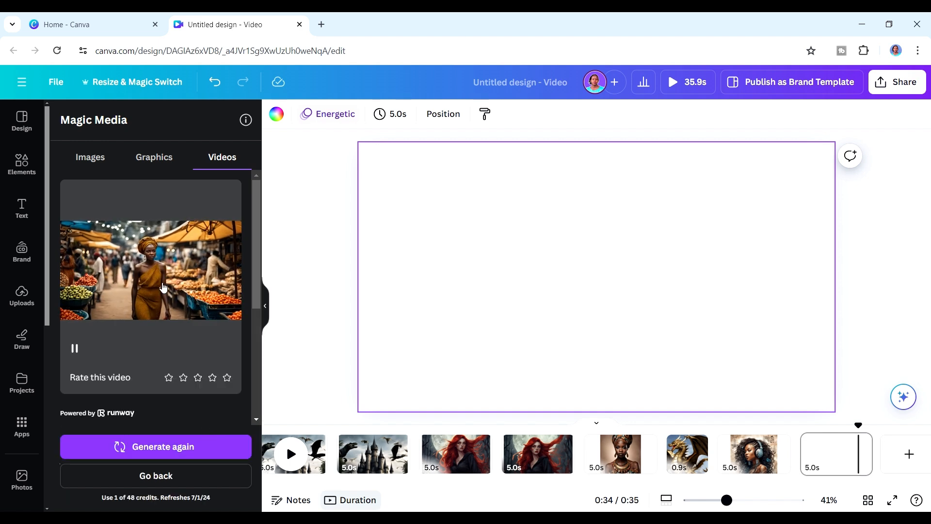
{"action": "left_click", "coordinate": [187, 277]}
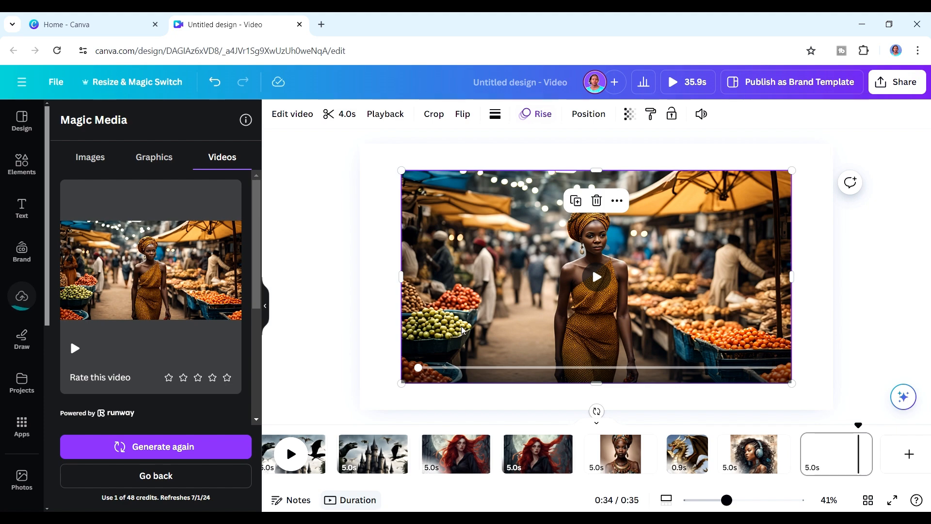
{"action": "right_click", "coordinate": [518, 318]}
{"action": "left_click", "coordinate": [553, 266]}
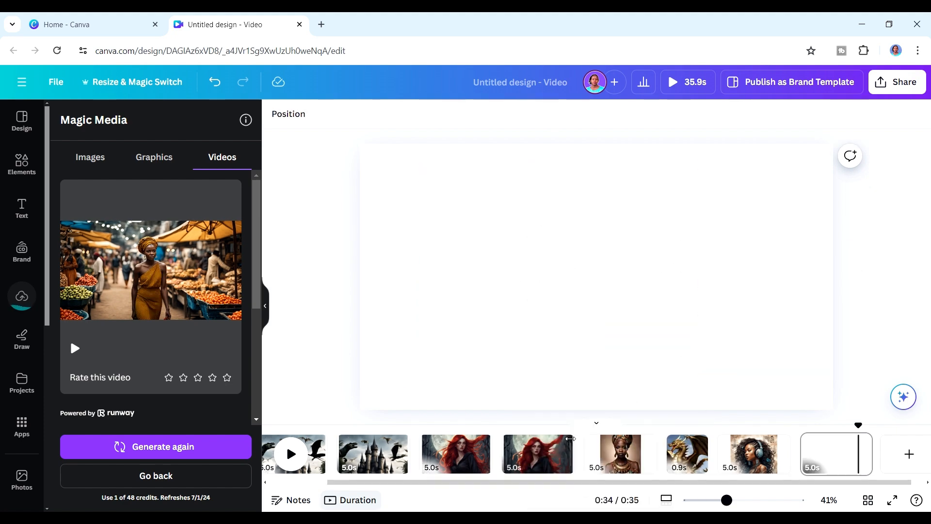
{"action": "key", "text": "ctrl+z"}
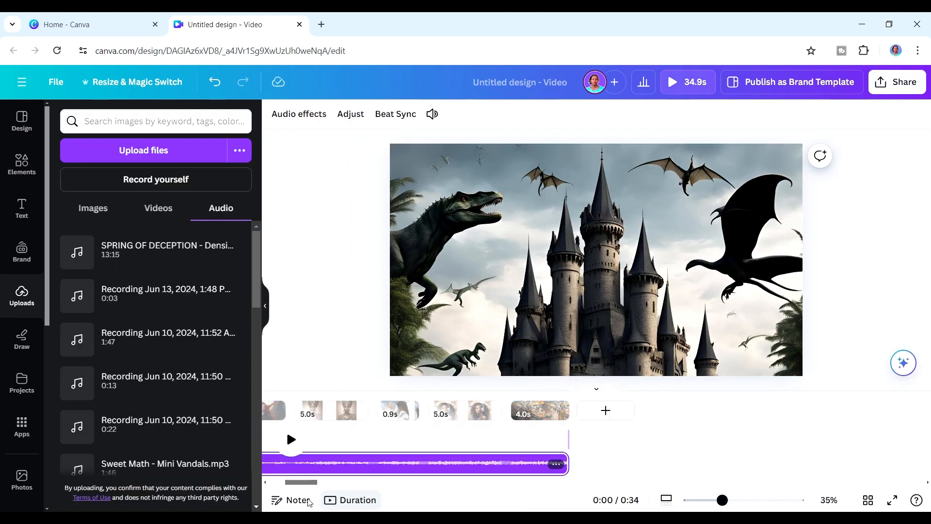
Switch to Media Player and rewind the exported video Untitled design (2) to its beginning for playback.
{"action": "left_click", "coordinate": [655, 443]}
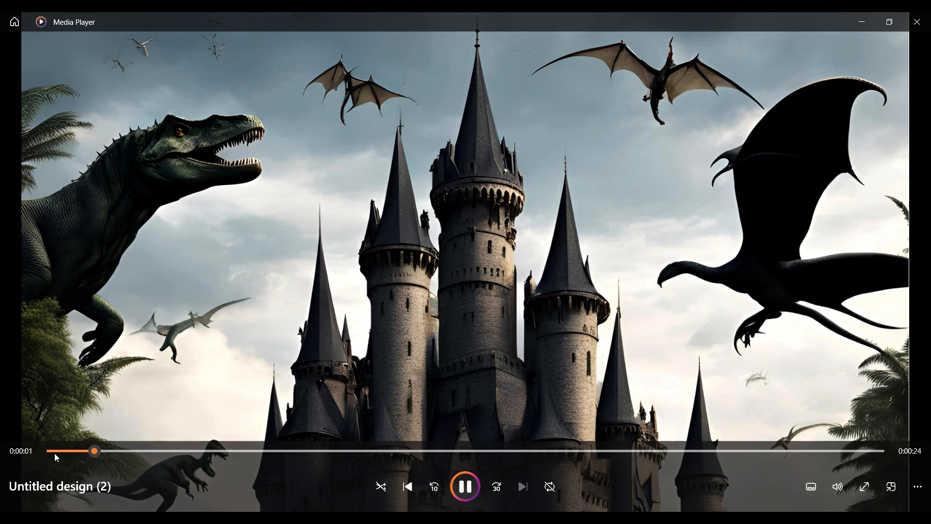
{"action": "left_click_drag", "start_coordinate": [57, 458], "coordinate": [47, 456]}
{"action": "left_click", "coordinate": [466, 487]}
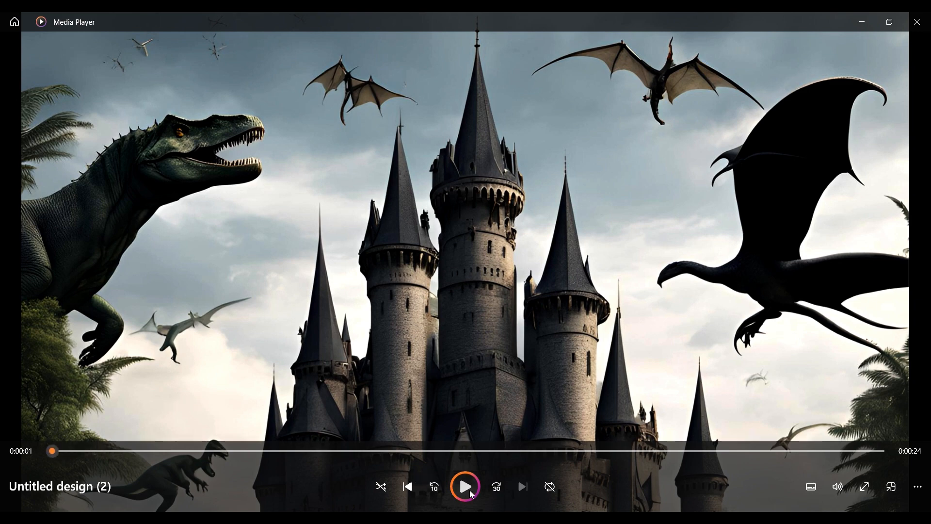